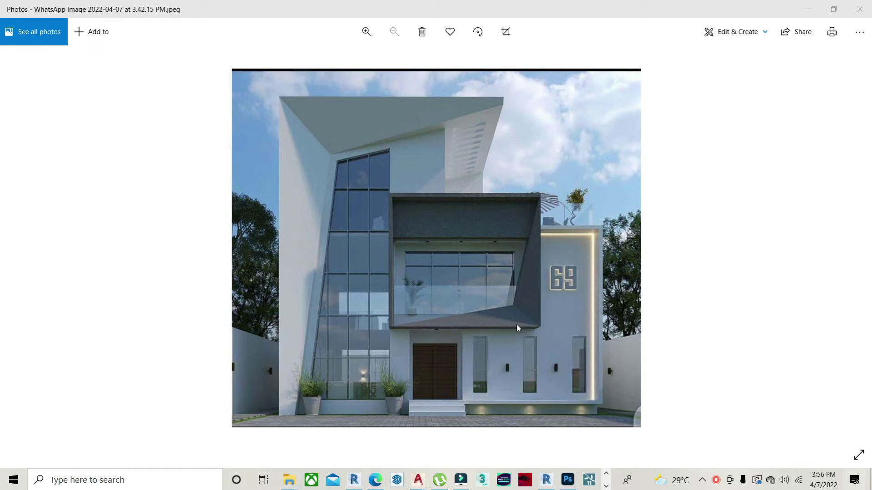
- Switch to Revit and examine the balcony box model in the 3D view from several angles
{"action": "left_click", "coordinate": [354, 479]}
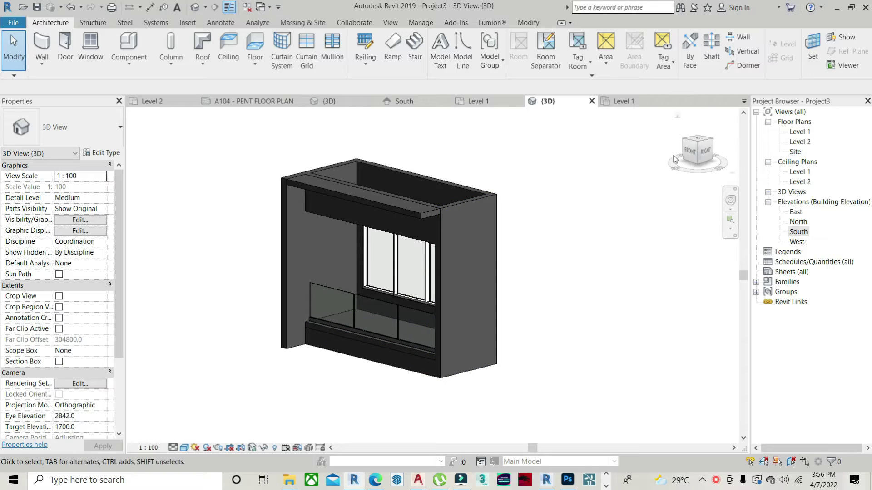
{"action": "mouse_move", "coordinate": [692, 157]}
{"action": "left_mouse_down"}
{"action": "mouse_move", "coordinate": [734, 140]}
{"action": "mouse_move", "coordinate": [757, 168]}
{"action": "mouse_move", "coordinate": [728, 179]}
{"action": "left_mouse_up"}
{"action": "middle_click_drag", "start_coordinate": [445, 327], "coordinate": [522, 233], "text": "shift"}
{"action": "left_click", "coordinate": [522, 230]}
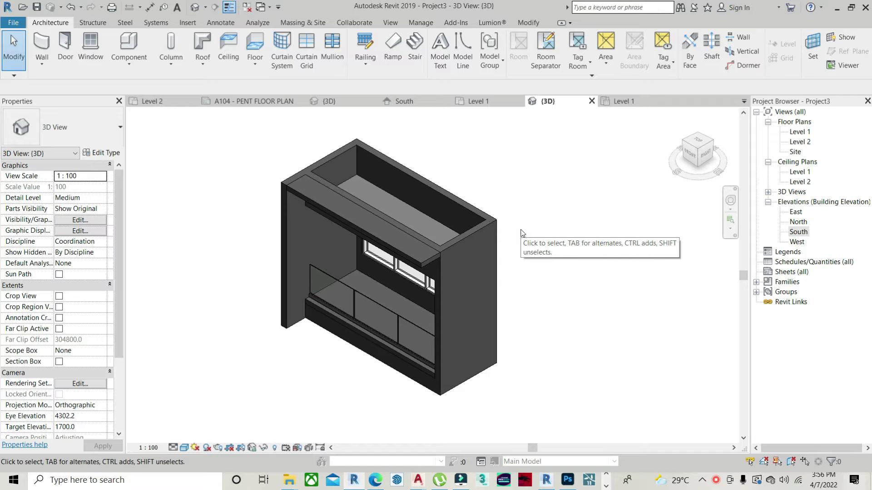
{"action": "scroll", "coordinate": [522, 233], "scroll_direction": "down", "scroll_amount": 2}
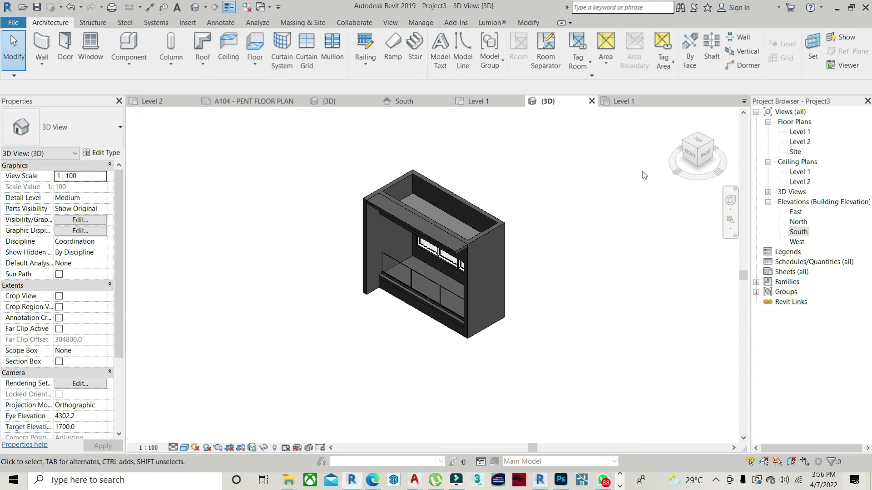
{"action": "left_click_drag", "start_coordinate": [692, 157], "coordinate": [698, 154]}
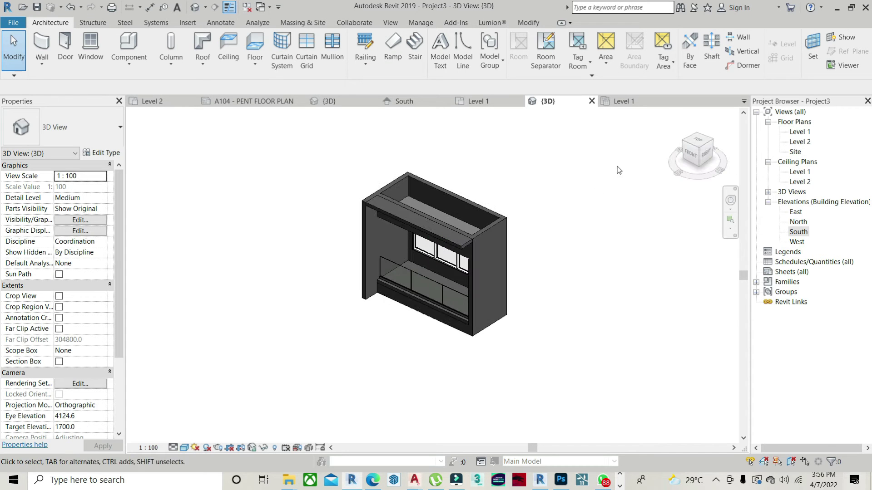
{"action": "left_click", "coordinate": [504, 225]}
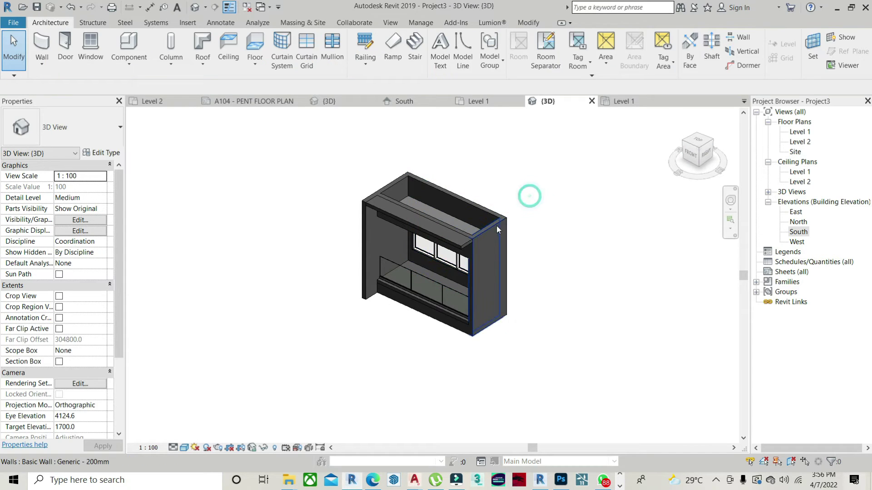
{"action": "left_click", "coordinate": [533, 189]}
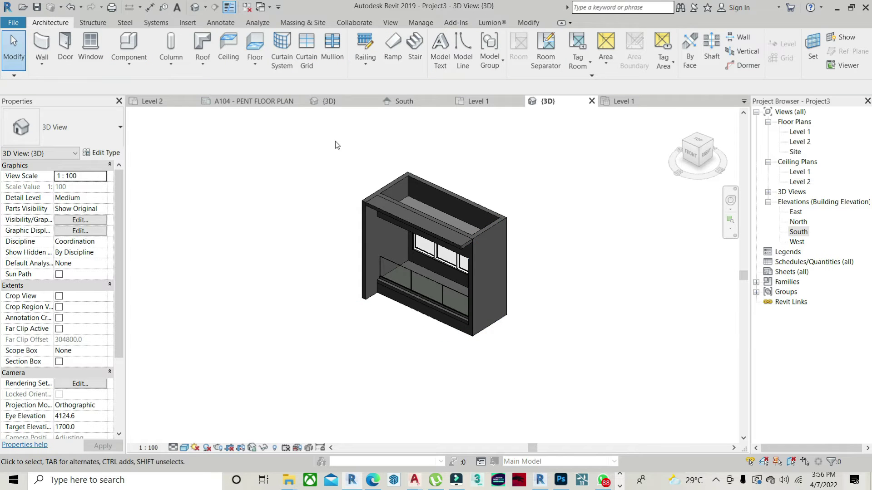
{"action": "left_click", "coordinate": [128, 63]}
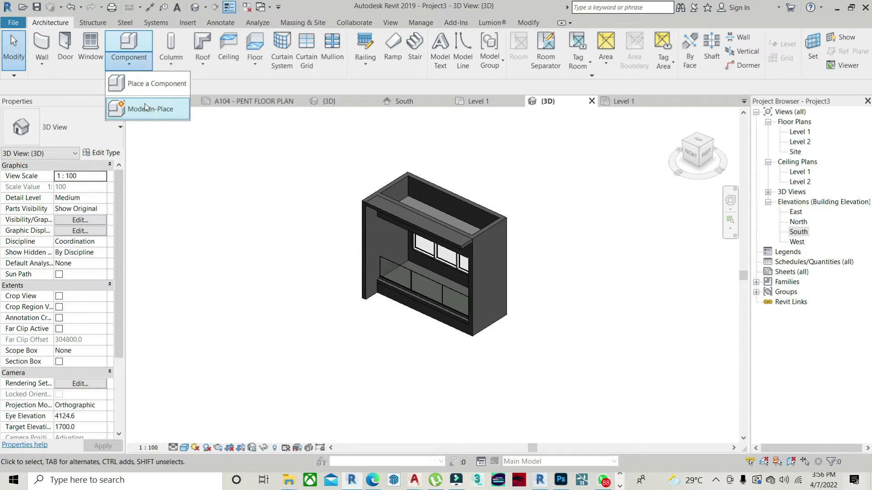
{"action": "left_click", "coordinate": [191, 144]}
{"action": "left_click", "coordinate": [383, 206]}
{"action": "left_click", "coordinate": [276, 176]}
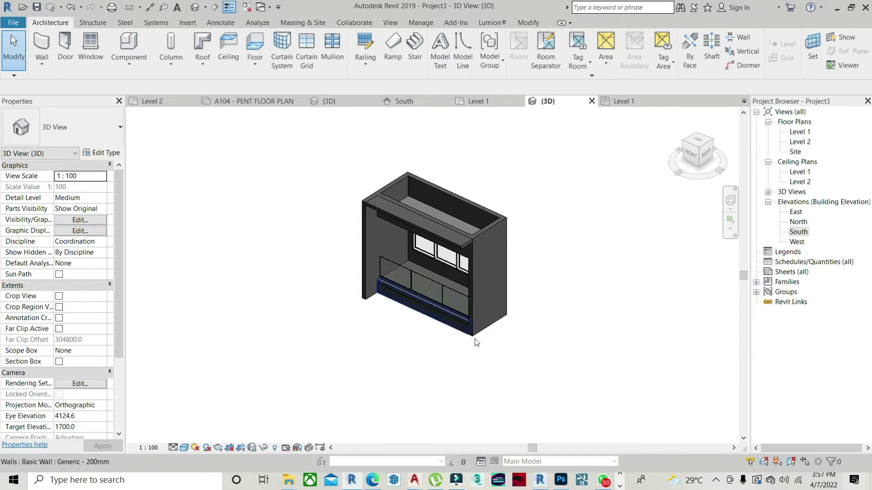
- Check the slanted balcony frame in the reference house photo and return to Revit
{"action": "left_click", "coordinate": [619, 487]}
{"action": "left_click", "coordinate": [377, 480]}
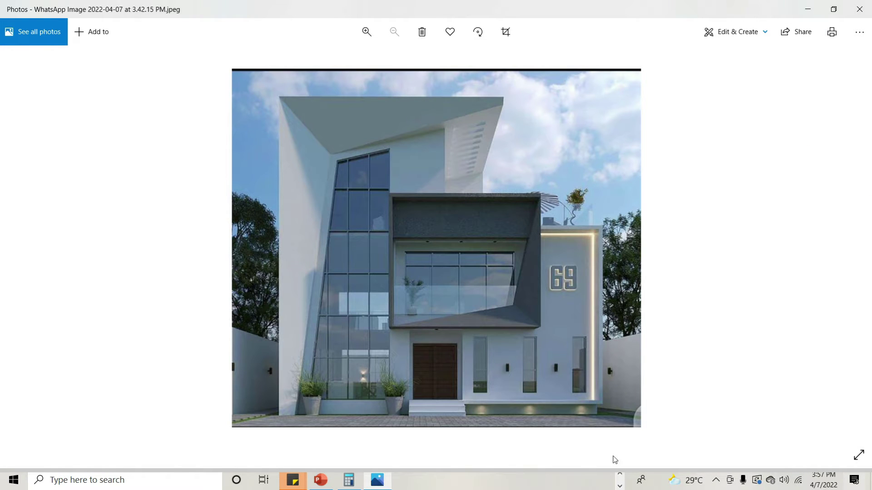
{"action": "left_click", "coordinate": [620, 474]}
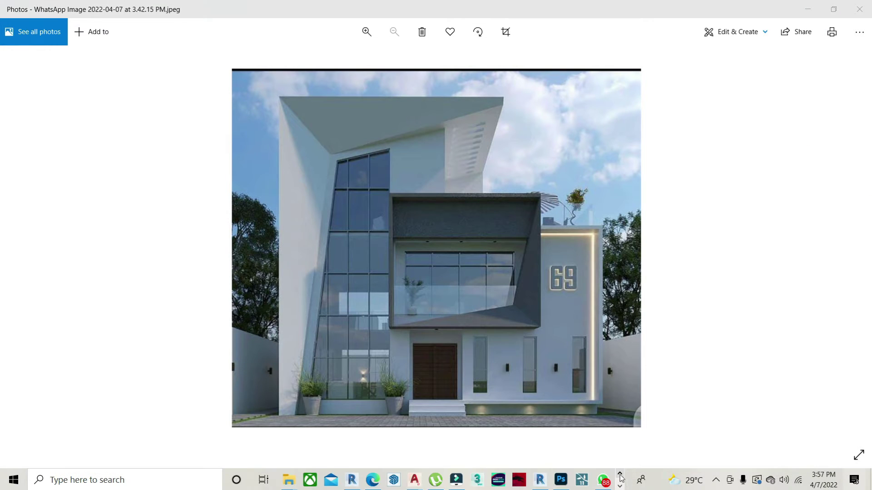
{"action": "left_click", "coordinate": [359, 480]}
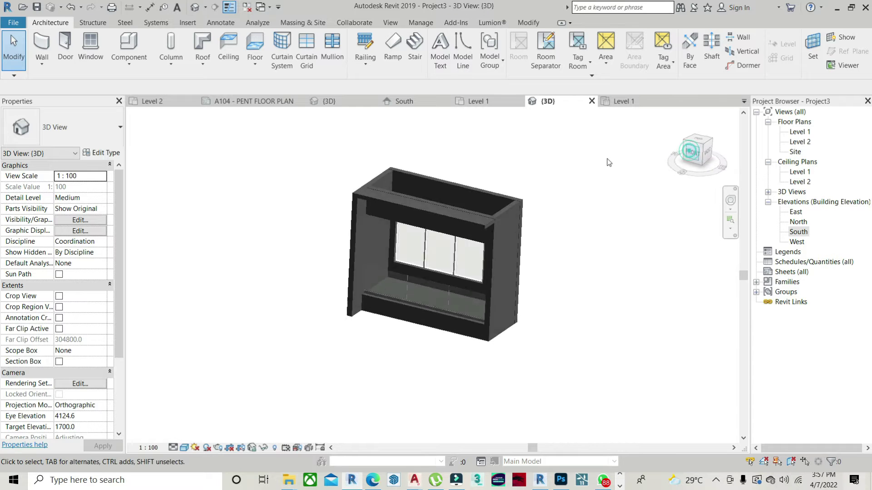
- Start an in-place component in the Casework category named Casework 1, skipping the project save
{"action": "left_click", "coordinate": [690, 151]}
{"action": "left_click", "coordinate": [130, 64]}
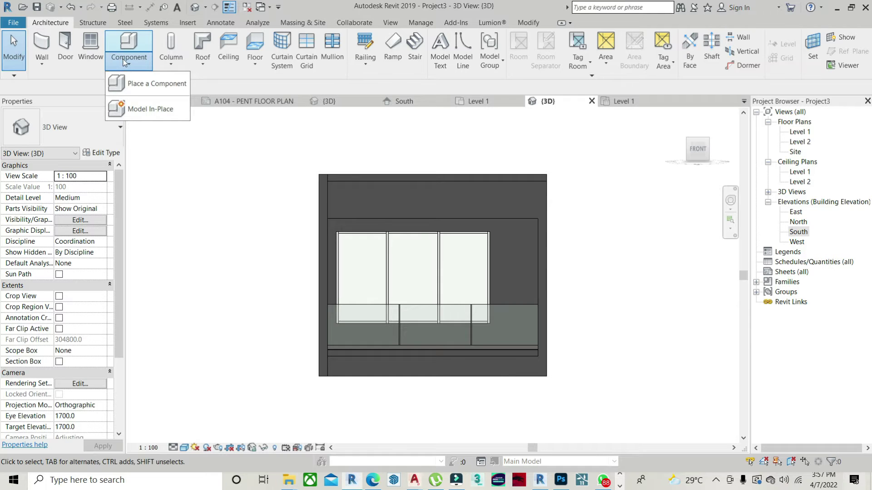
{"action": "left_click", "coordinate": [142, 109]}
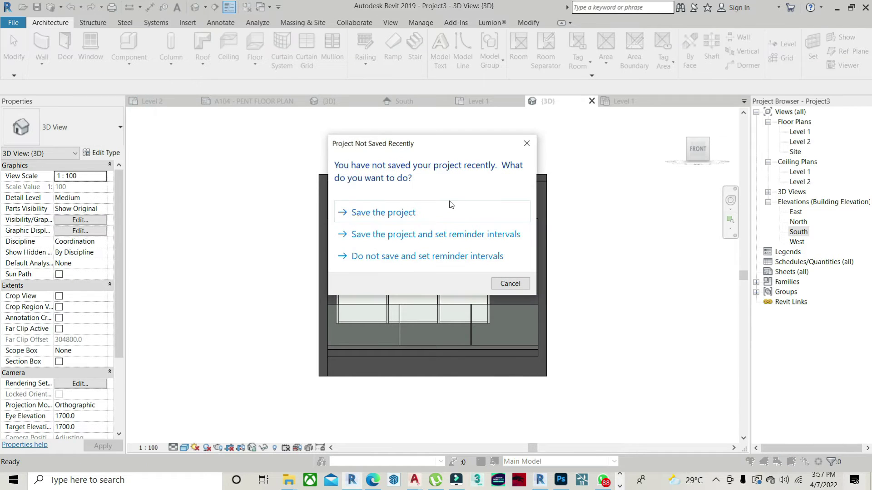
{"action": "left_click", "coordinate": [525, 144]}
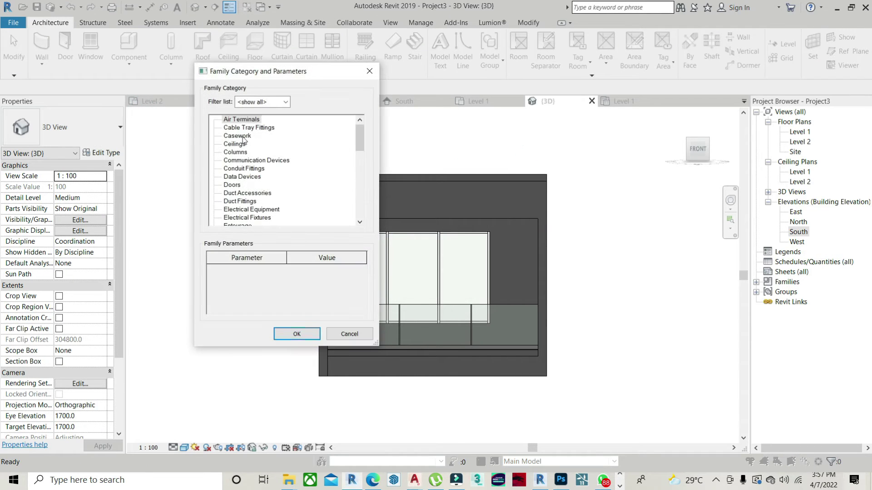
{"action": "left_click", "coordinate": [243, 138]}
{"action": "left_click", "coordinate": [286, 335]}
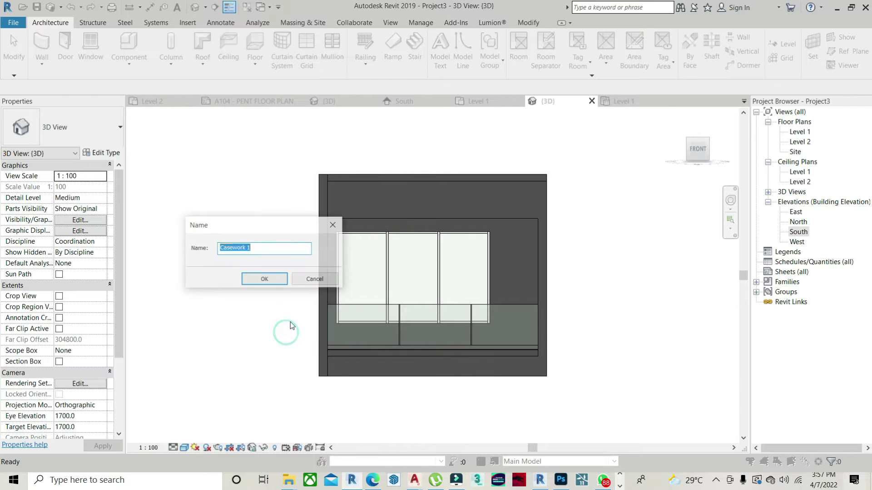
{"action": "left_click", "coordinate": [263, 282]}
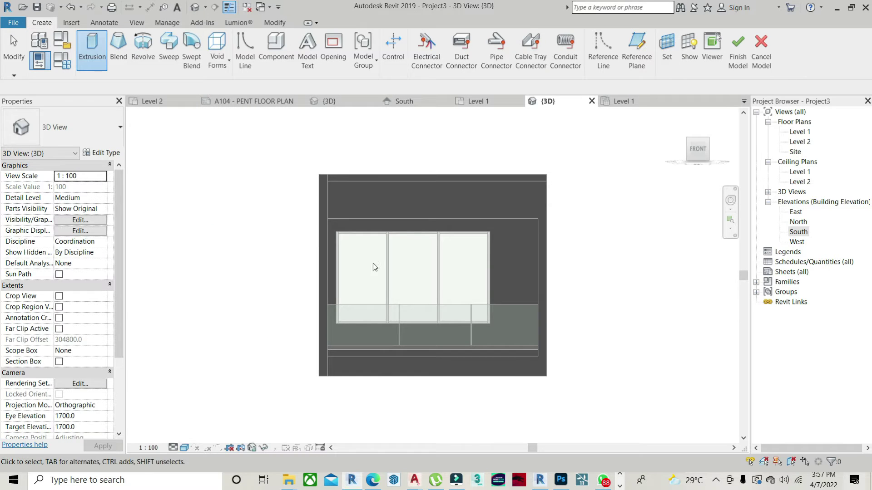
- Start an Extrusion sketch for the component and check the balcony frame's shape in the reference photo
{"action": "scroll", "coordinate": [397, 247], "scroll_direction": "up", "scroll_amount": 2}
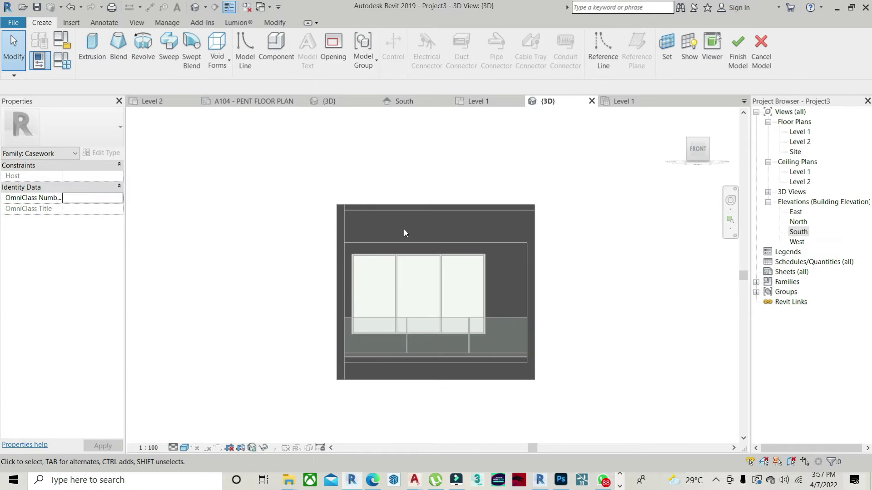
{"action": "left_click", "coordinate": [89, 53]}
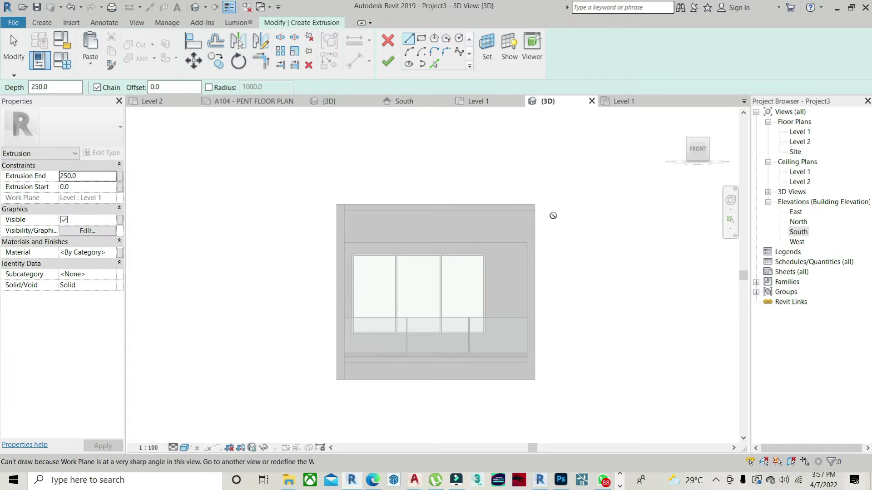
{"action": "left_click_drag", "start_coordinate": [701, 153], "coordinate": [722, 154]}
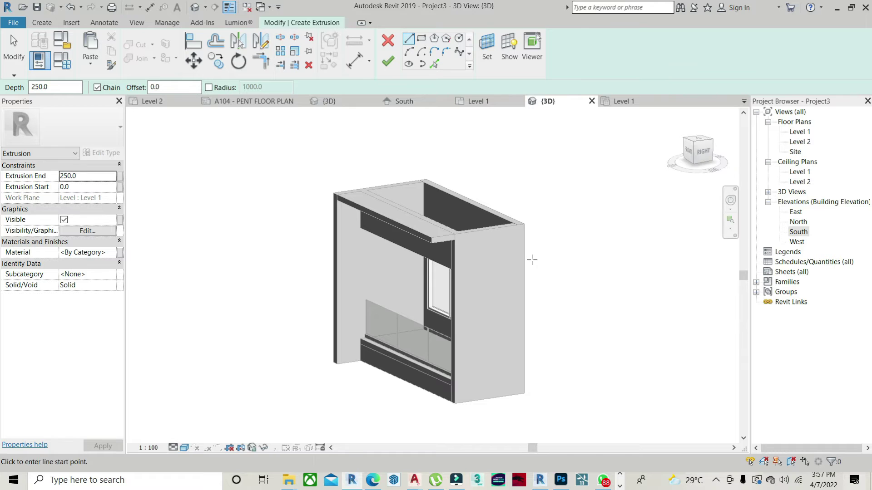
{"action": "left_click", "coordinate": [701, 154]}
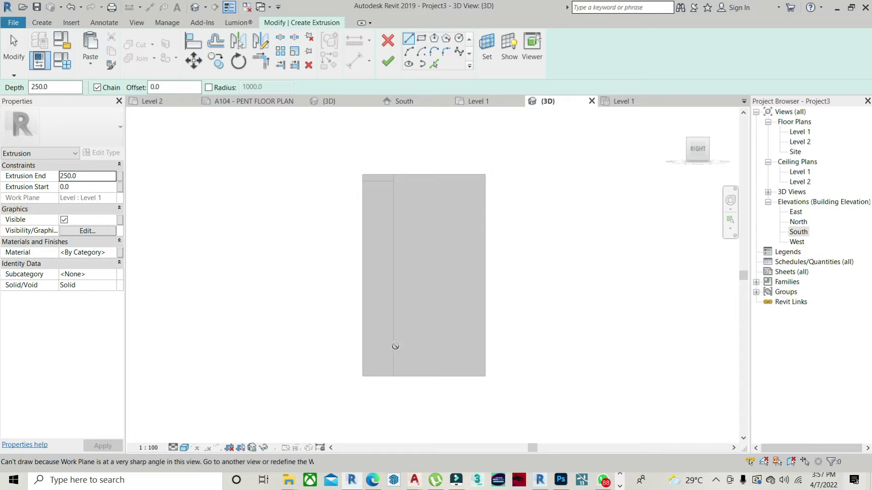
{"action": "left_click", "coordinate": [620, 485]}
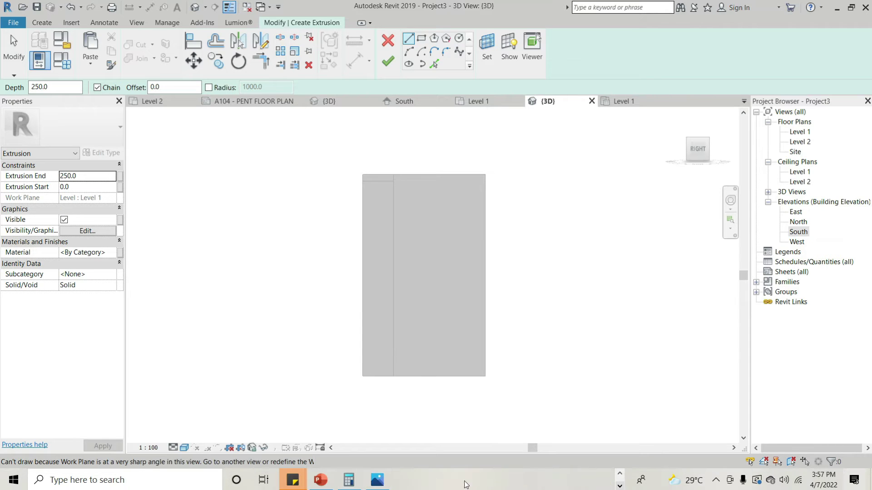
{"action": "left_click", "coordinate": [376, 481]}
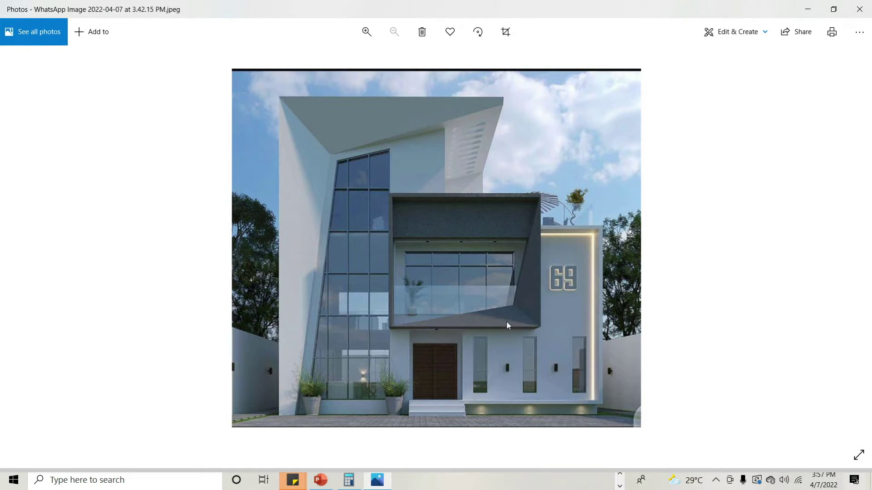
{"action": "left_click", "coordinate": [620, 476]}
{"action": "left_click", "coordinate": [352, 480]}
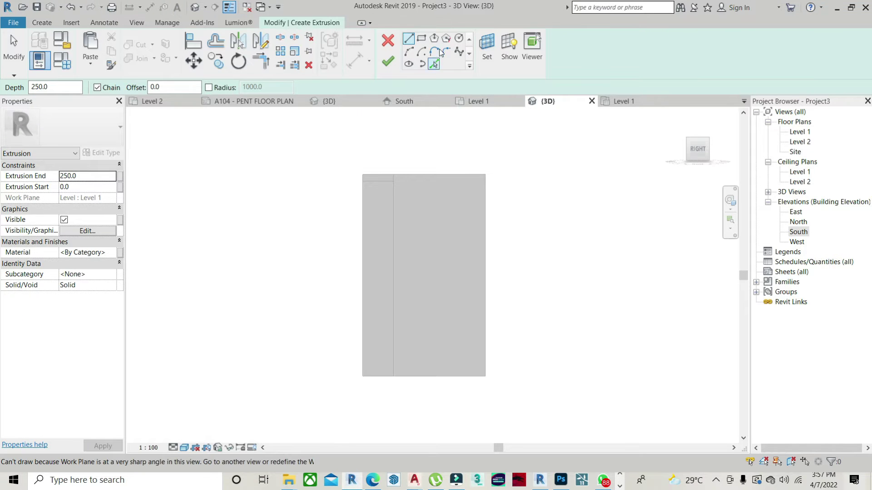
- Set the extrusion's work plane by picking the outer face of the right side wall
{"action": "left_click", "coordinate": [491, 45]}
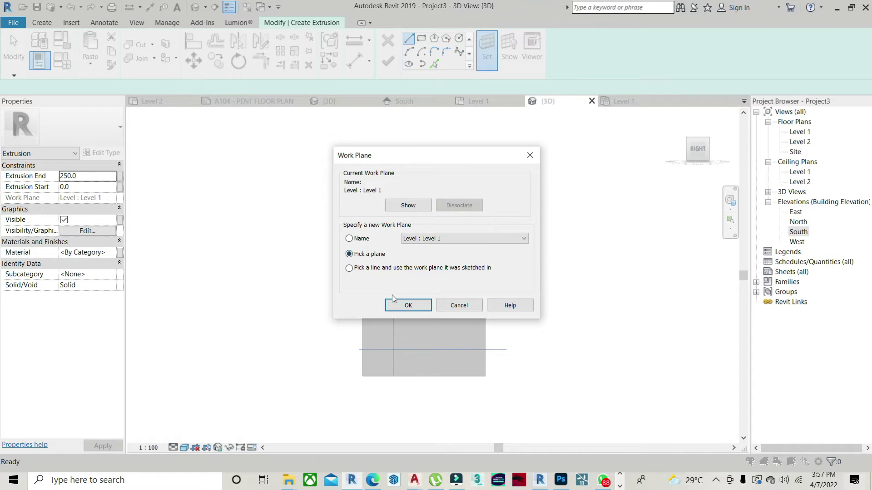
{"action": "left_click", "coordinate": [405, 305]}
{"action": "left_click", "coordinate": [404, 371]}
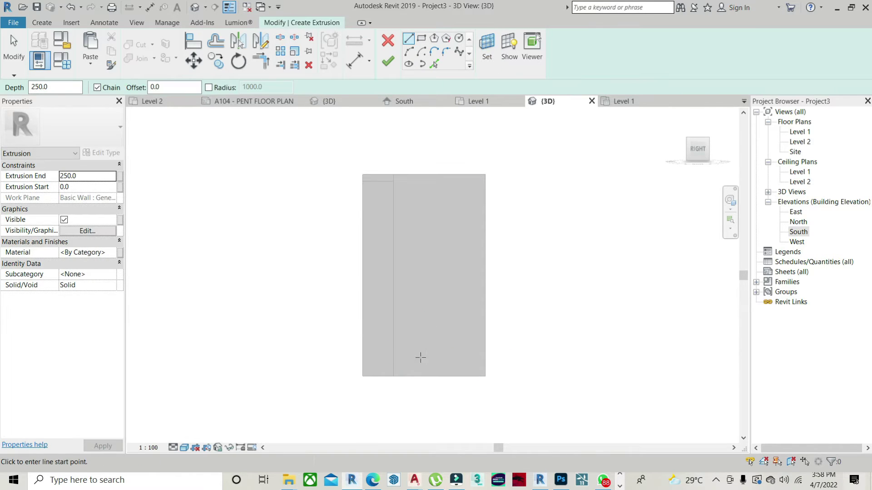
{"action": "left_click_drag", "start_coordinate": [693, 151], "coordinate": [704, 157]}
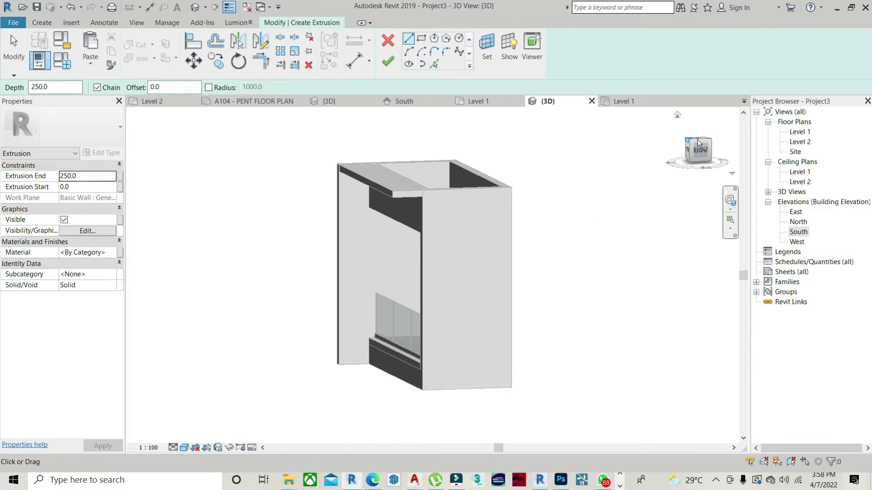
{"action": "left_click", "coordinate": [701, 152]}
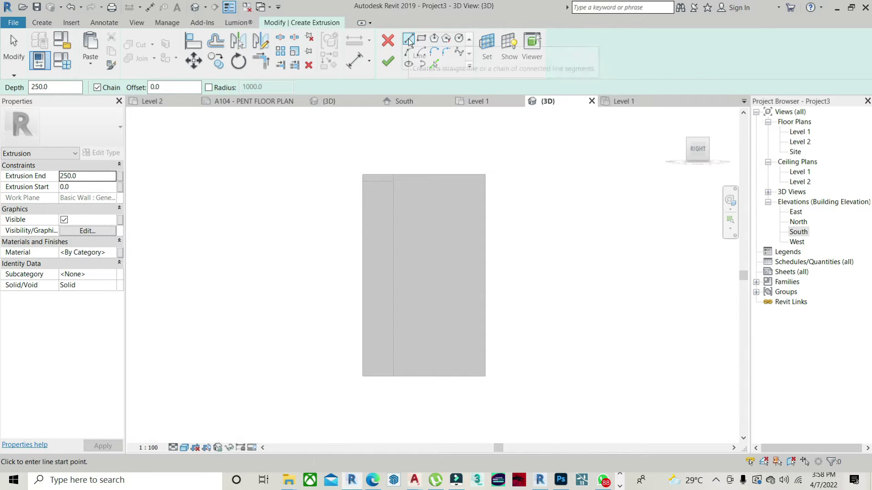
- Sketch a closed right triangle at the side wall's lower front corner, with a 989.9 mm slope at 45° and a 700 mm upright, and extrude it 250 mm
{"action": "scroll", "coordinate": [362, 370], "scroll_direction": "up", "scroll_amount": 3}
{"action": "left_click", "coordinate": [361, 379]}
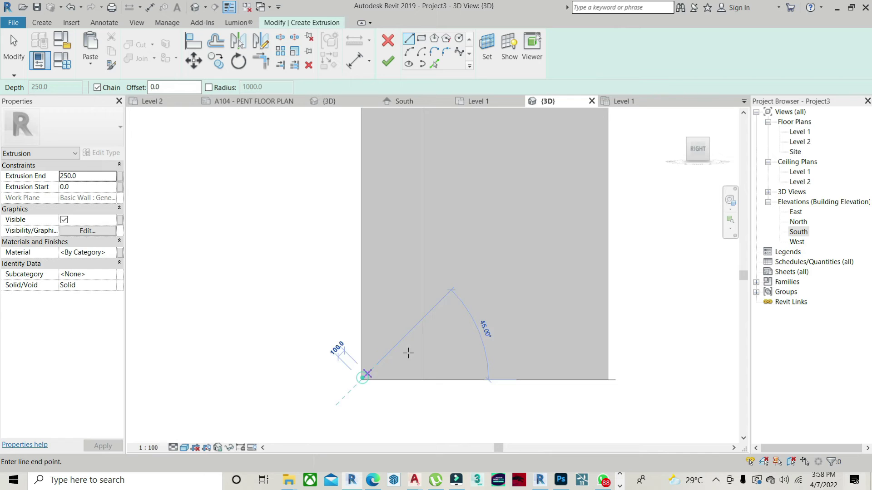
{"action": "left_click", "coordinate": [422, 319]}
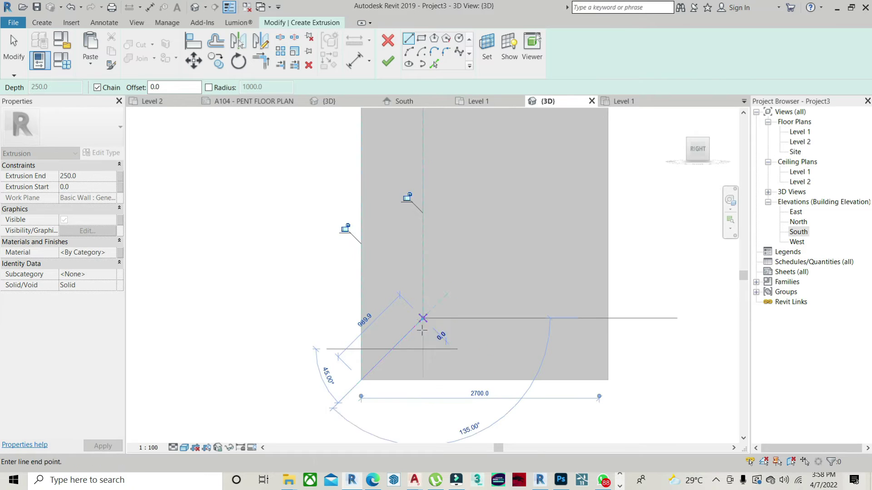
{"action": "left_click", "coordinate": [423, 379]}
{"action": "left_click", "coordinate": [361, 379]}
{"action": "right_click", "coordinate": [302, 314]}
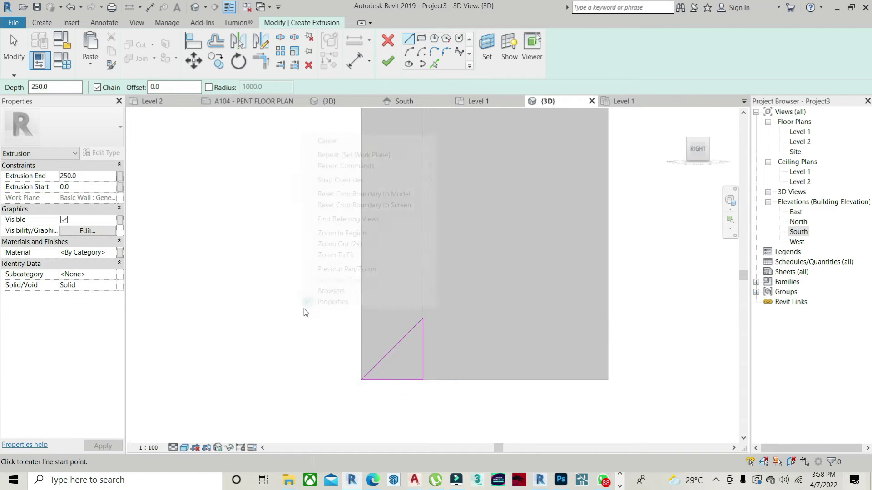
{"action": "left_click", "coordinate": [327, 141]}
{"action": "left_click", "coordinate": [698, 142]}
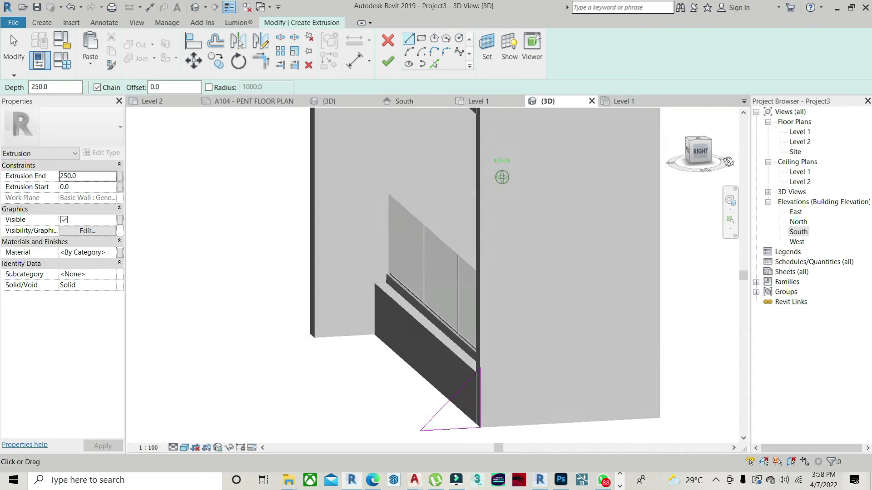
{"action": "left_click", "coordinate": [388, 65]}
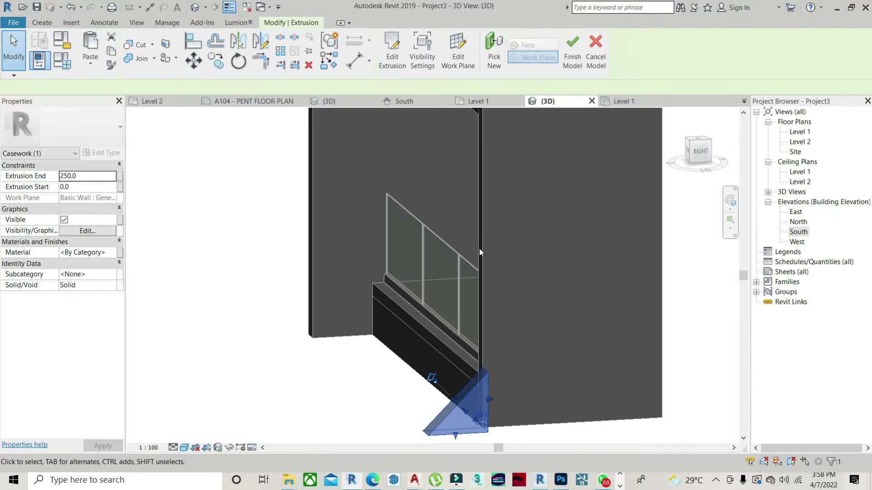
- In the front view, stretch the triangular extrusion across the balcony from the left wall's inner face to the right wall's outer face
{"action": "scroll", "coordinate": [479, 249], "scroll_direction": "down", "scroll_amount": 3}
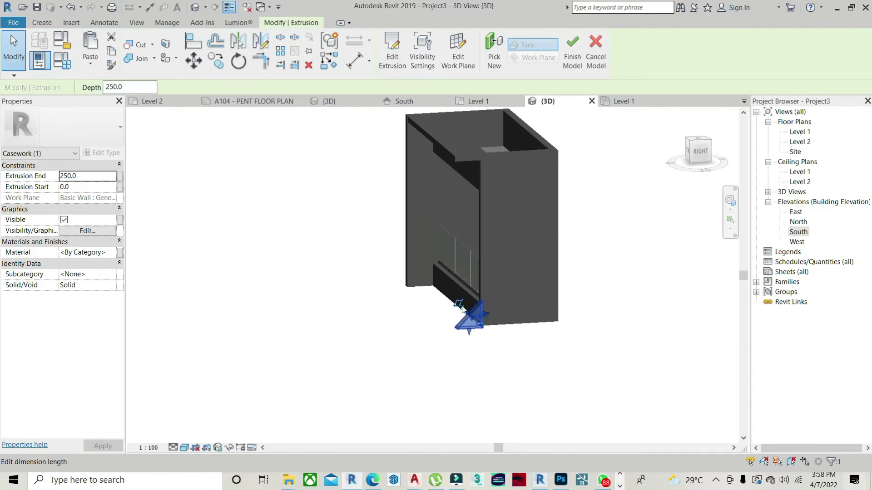
{"action": "left_click", "coordinate": [687, 151]}
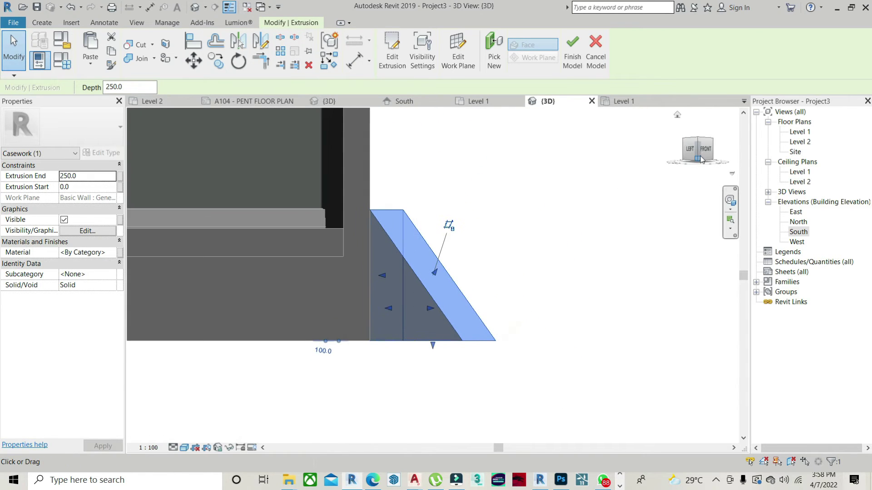
{"action": "left_click", "coordinate": [702, 159]}
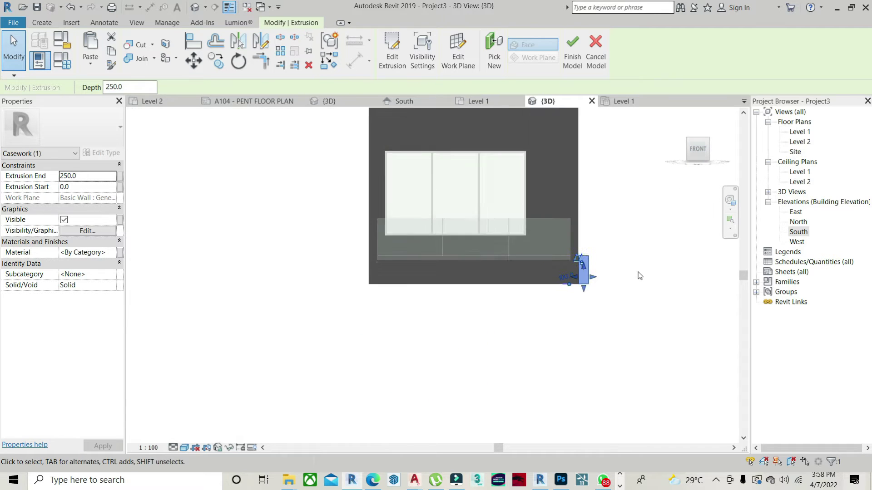
{"action": "left_click", "coordinate": [638, 272]}
{"action": "left_click_drag", "start_coordinate": [589, 272], "coordinate": [409, 275]}
{"action": "scroll", "coordinate": [593, 270], "scroll_direction": "up", "scroll_amount": 2}
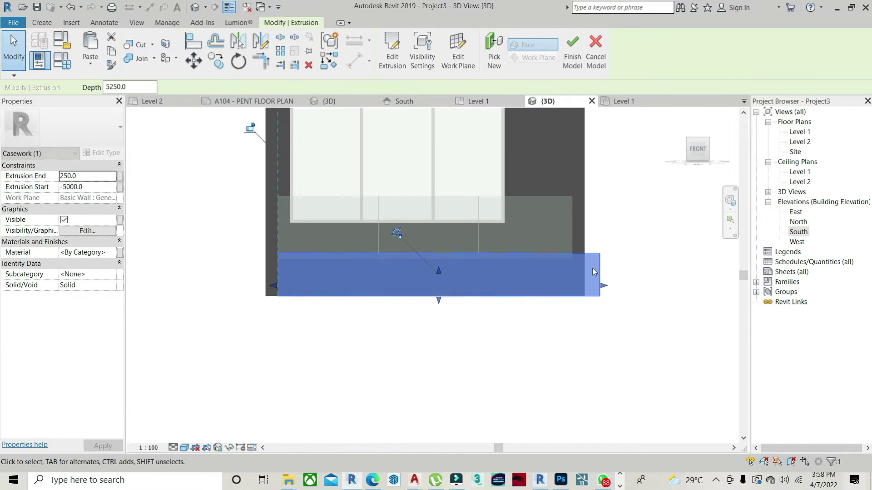
{"action": "left_click_drag", "start_coordinate": [604, 286], "coordinate": [585, 286]}
{"action": "left_click", "coordinate": [615, 232]}
{"action": "scroll", "coordinate": [614, 233], "scroll_direction": "down", "scroll_amount": 2}
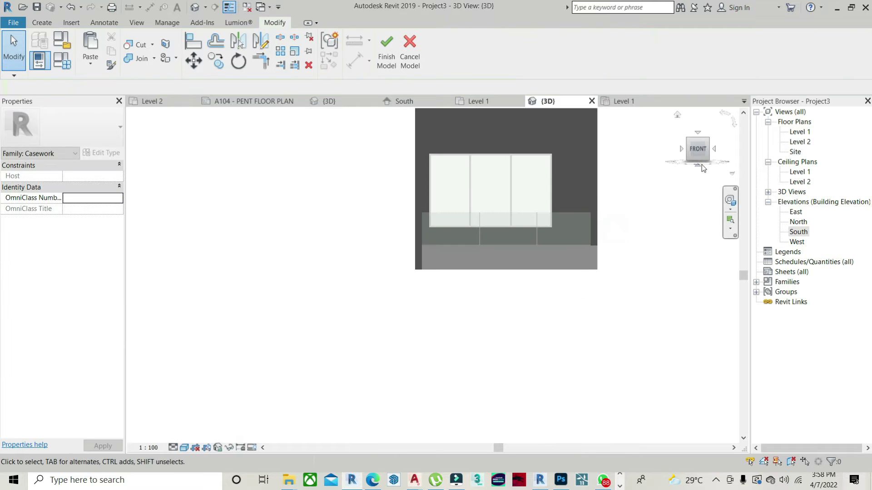
- Inspect the stretched base extrusion in 3D and compare it with the balcony frame in the reference photo
{"action": "left_click_drag", "start_coordinate": [701, 153], "coordinate": [652, 177]}
{"action": "left_click", "coordinate": [600, 252]}
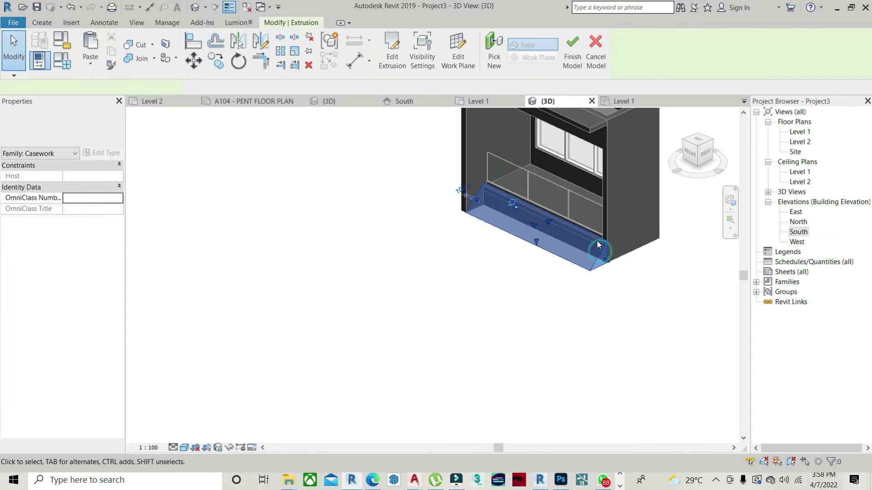
{"action": "left_click", "coordinate": [603, 353]}
{"action": "left_click", "coordinate": [599, 268]}
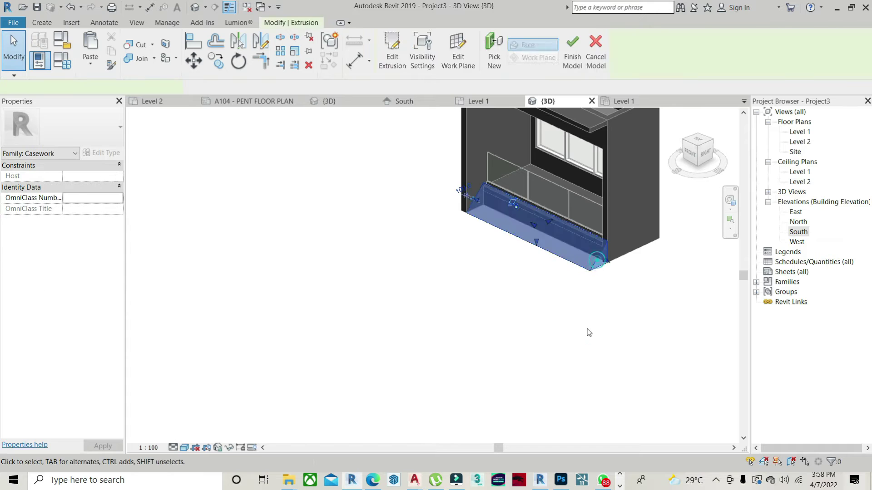
{"action": "left_click", "coordinate": [586, 330]}
{"action": "left_click", "coordinate": [620, 485]}
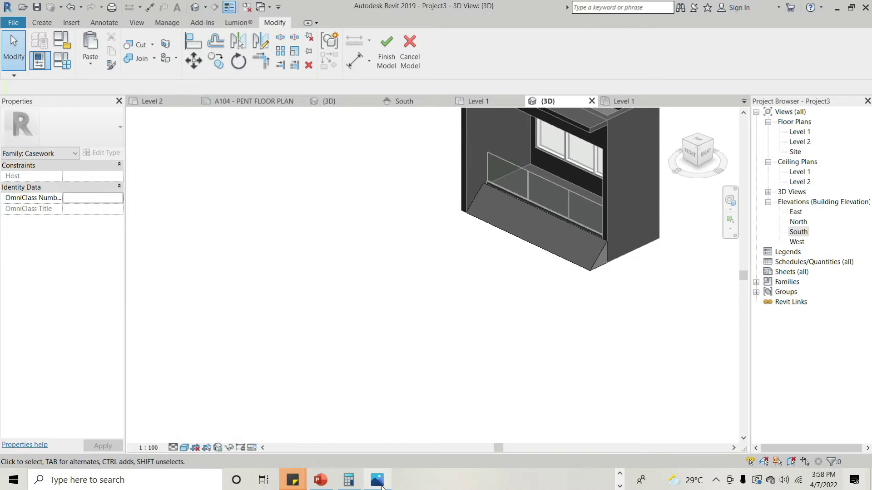
{"action": "left_click", "coordinate": [377, 479]}
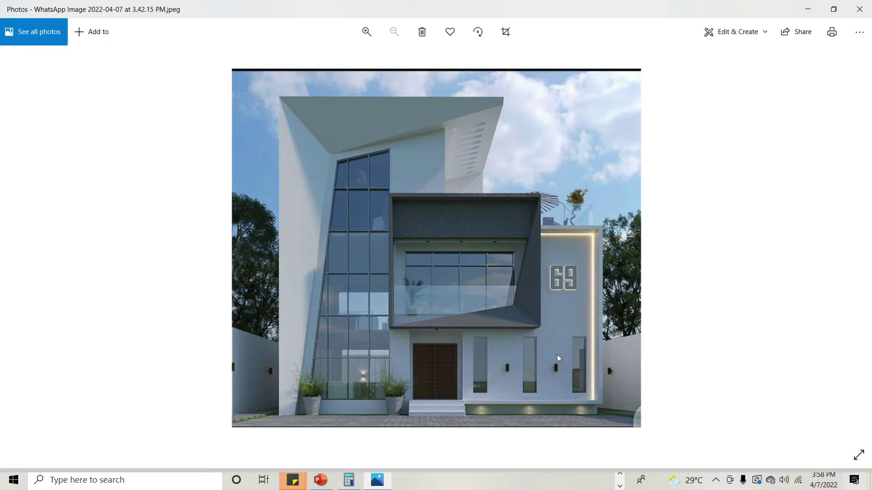
{"action": "left_click", "coordinate": [621, 475]}
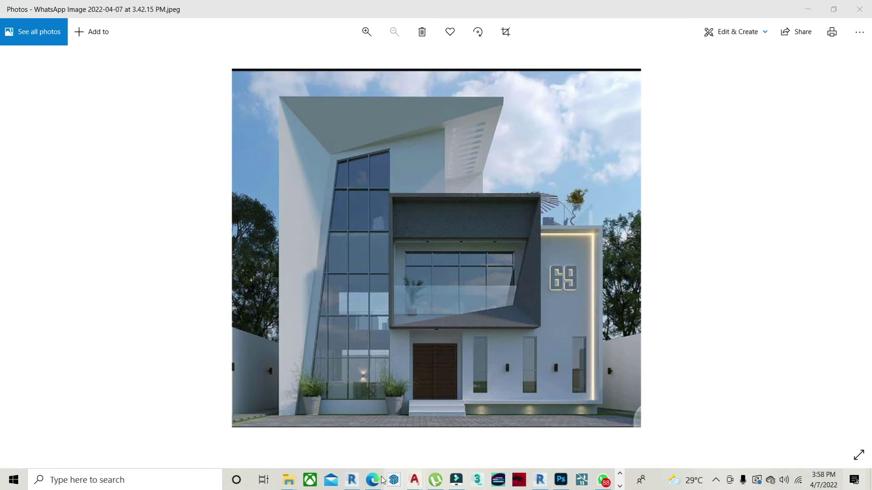
{"action": "left_click", "coordinate": [352, 480]}
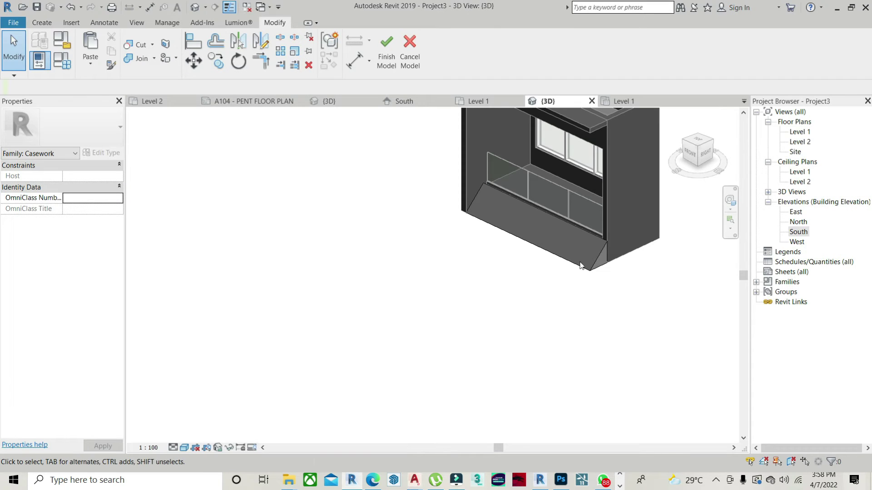
- Start another Extrusion on the Level 1 plan and sketch a 700 mm line up from the base extrusion's outer right front corner
{"action": "double_click", "coordinate": [797, 132]}
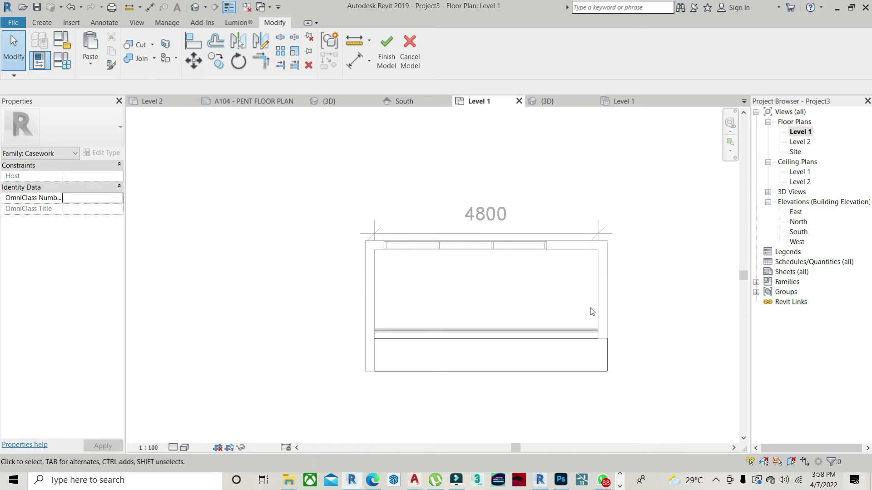
{"action": "left_click", "coordinate": [614, 352]}
{"action": "left_click", "coordinate": [644, 324]}
{"action": "left_click", "coordinate": [45, 25]}
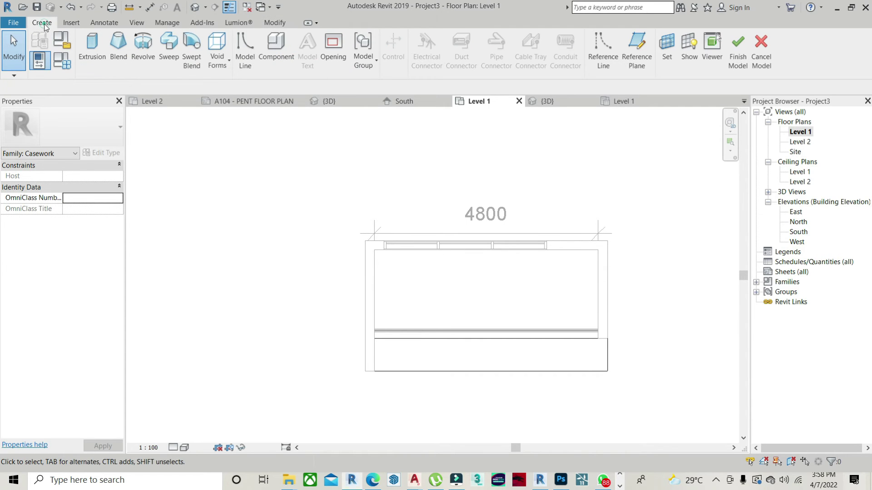
{"action": "left_click", "coordinate": [92, 56]}
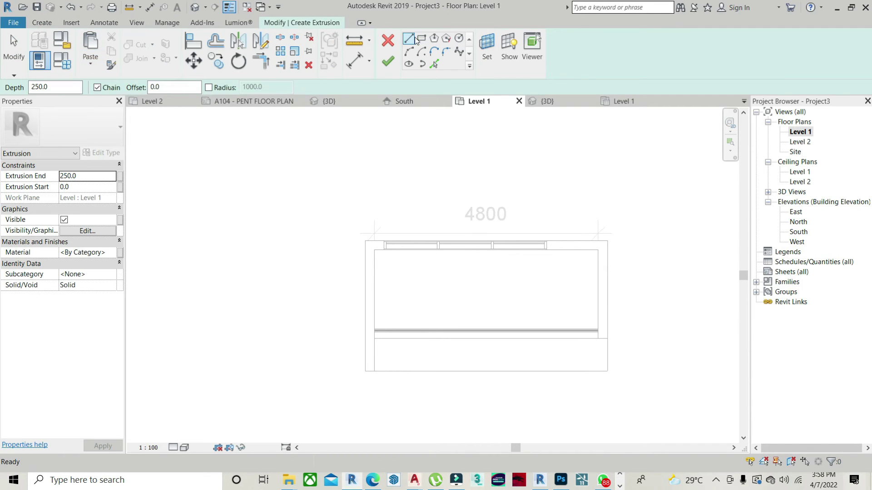
{"action": "scroll", "coordinate": [618, 371], "scroll_direction": "up", "scroll_amount": 3}
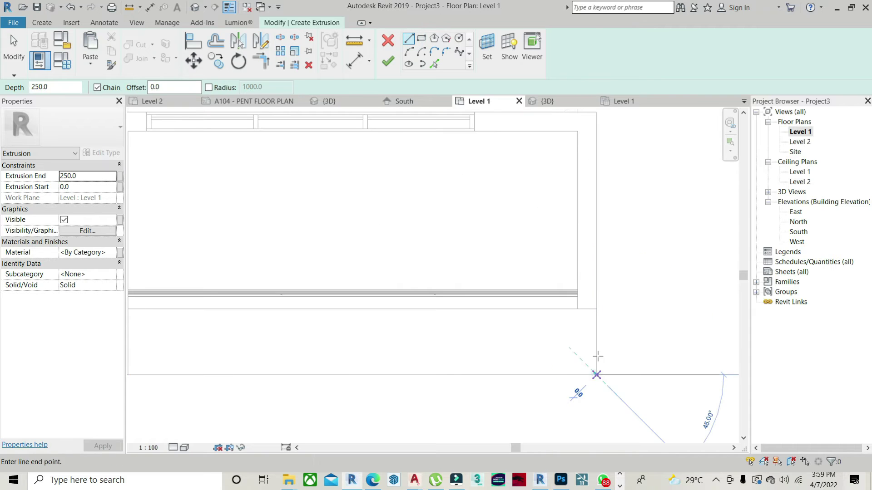
{"action": "left_click", "coordinate": [597, 374]}
{"action": "left_click", "coordinate": [597, 309]}
{"action": "right_click", "coordinate": [526, 308]}
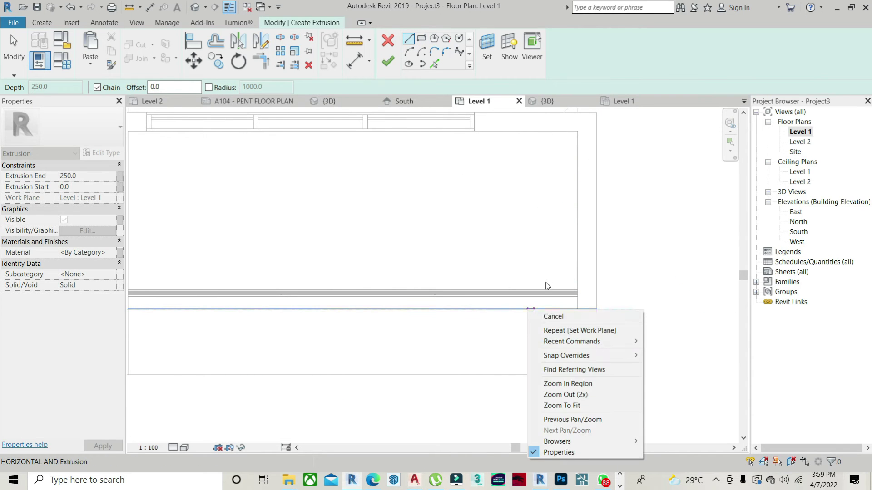
{"action": "left_click", "coordinate": [540, 315]}
- Close the right triangle with a 989.9 mm diagonal at 45° to the base's rear edge and extrude it 250 mm
{"action": "left_click", "coordinate": [596, 374]}
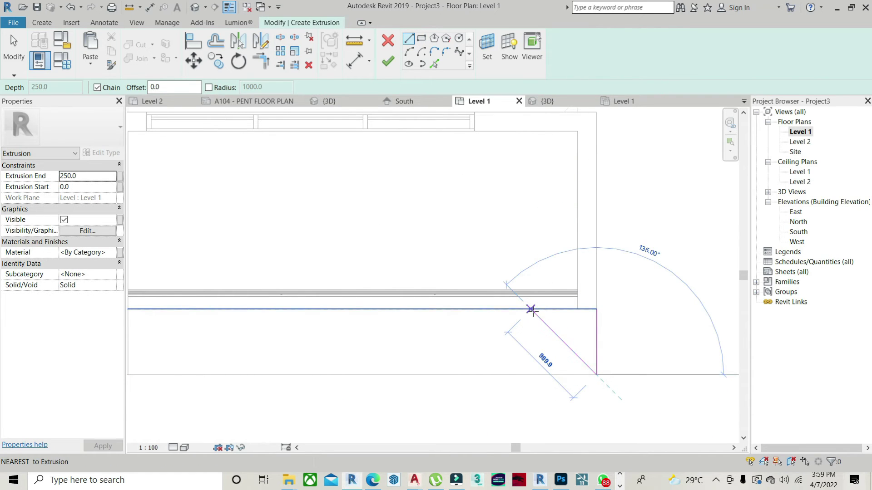
{"action": "left_click", "coordinate": [530, 309]}
{"action": "left_click", "coordinate": [594, 311]}
{"action": "right_click", "coordinate": [613, 289]}
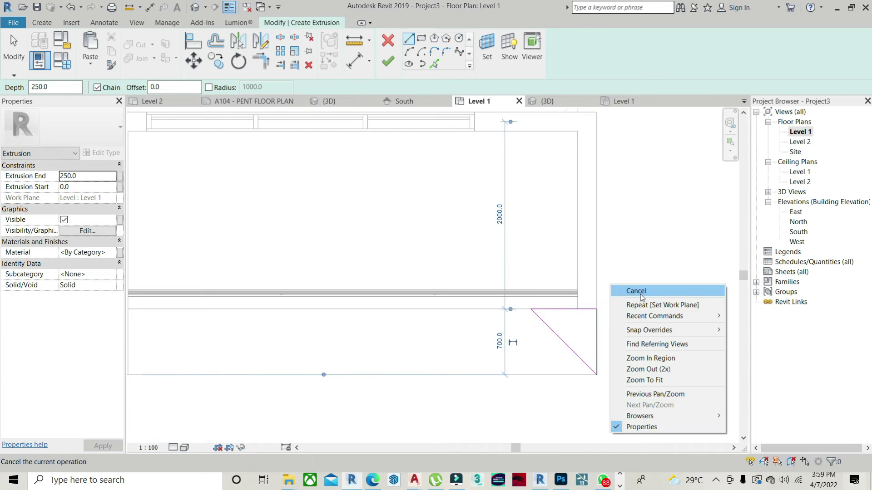
{"action": "left_click", "coordinate": [635, 290]}
{"action": "left_click", "coordinate": [387, 62]}
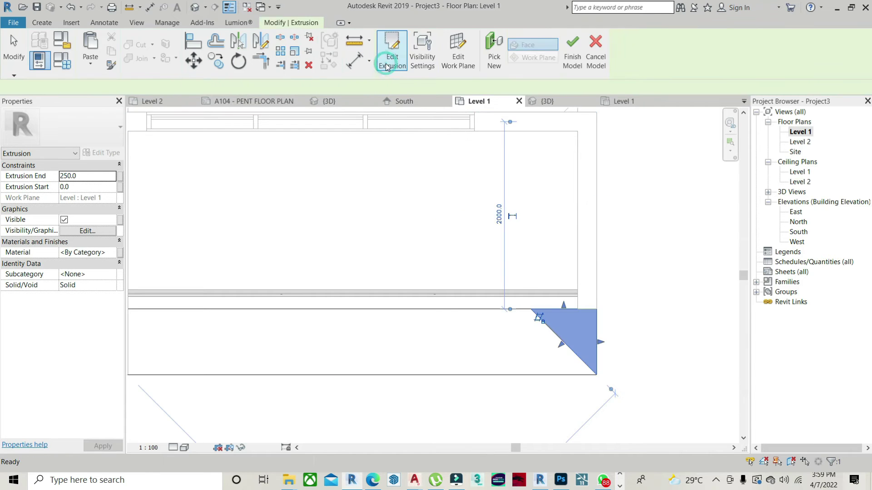
- In the South elevation, stretch the new corner extrusion up to the frame's top edge and down to the base's bottom edge
{"action": "double_click", "coordinate": [797, 233]}
{"action": "left_click", "coordinate": [570, 341]}
{"action": "scroll", "coordinate": [626, 329], "scroll_direction": "up", "scroll_amount": 3}
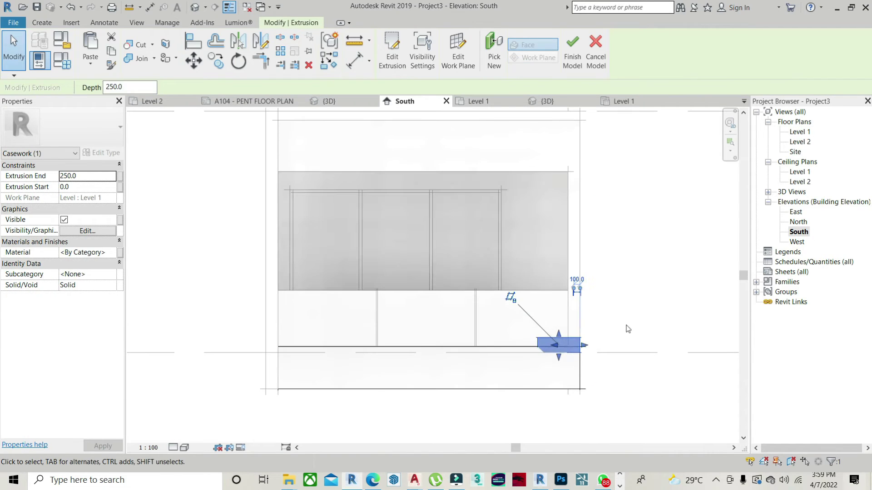
{"action": "left_click", "coordinate": [627, 323]}
{"action": "left_click", "coordinate": [562, 340]}
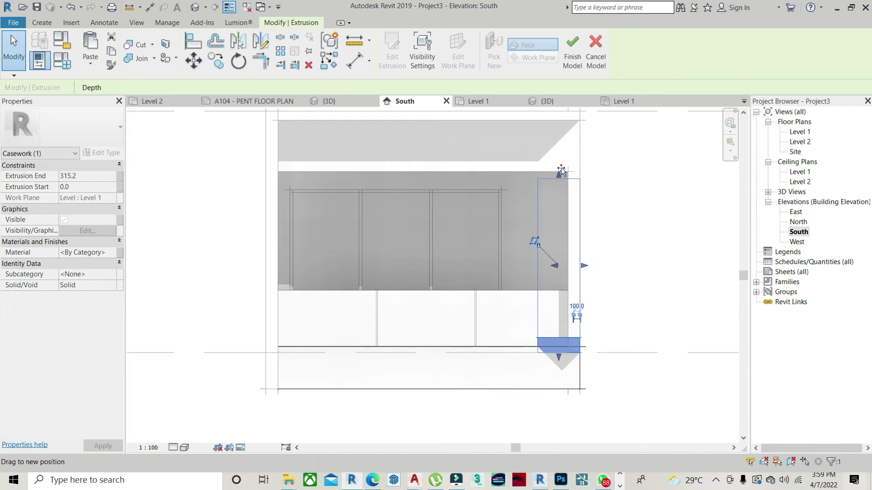
{"action": "left_click_drag", "start_coordinate": [561, 125], "coordinate": [561, 123]}
{"action": "left_click_drag", "start_coordinate": [558, 357], "coordinate": [542, 404]}
{"action": "left_click", "coordinate": [641, 296]}
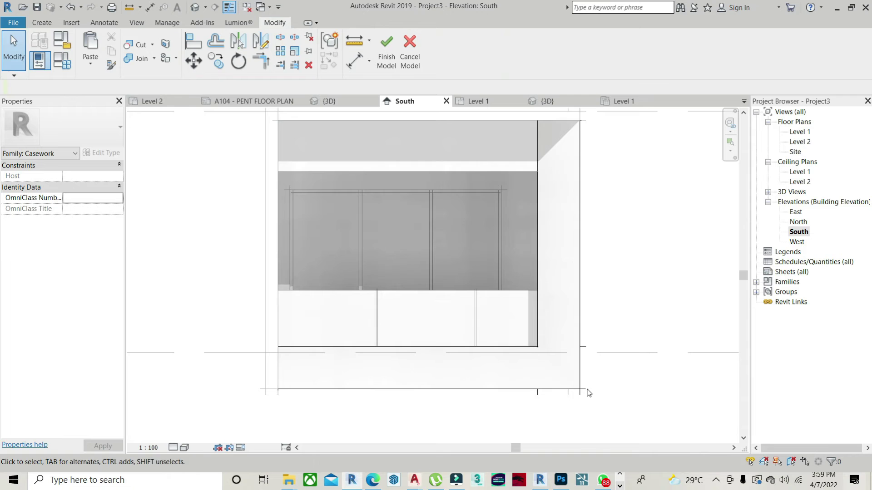
{"action": "scroll", "coordinate": [563, 384], "scroll_direction": "down", "scroll_amount": 3}
- Join the sloped base extrusion with the upright corner extrusion in the 3D view
{"action": "left_click", "coordinate": [195, 8]}
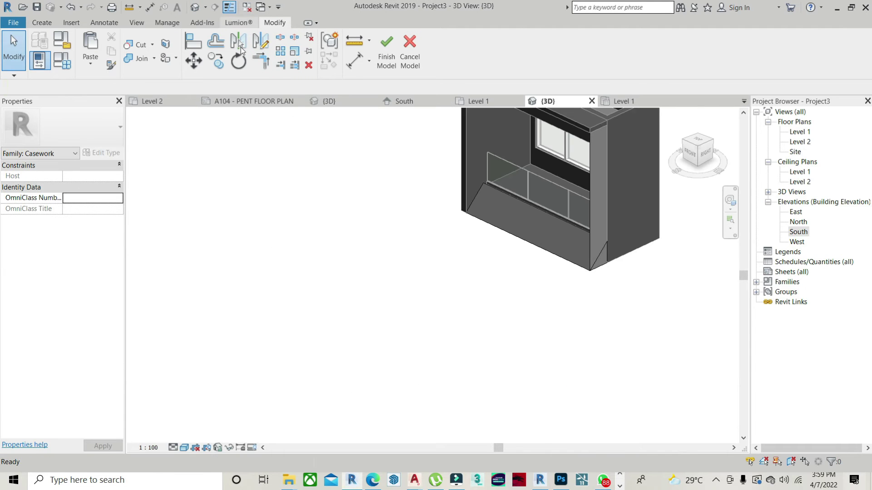
{"action": "scroll", "coordinate": [513, 265], "scroll_direction": "down", "scroll_amount": 2}
{"action": "left_click_drag", "start_coordinate": [694, 149], "coordinate": [721, 143]}
{"action": "middle_click_drag", "start_coordinate": [554, 261], "coordinate": [551, 243], "text": "shift"}
{"action": "scroll", "coordinate": [551, 242], "scroll_direction": "up", "scroll_amount": 3}
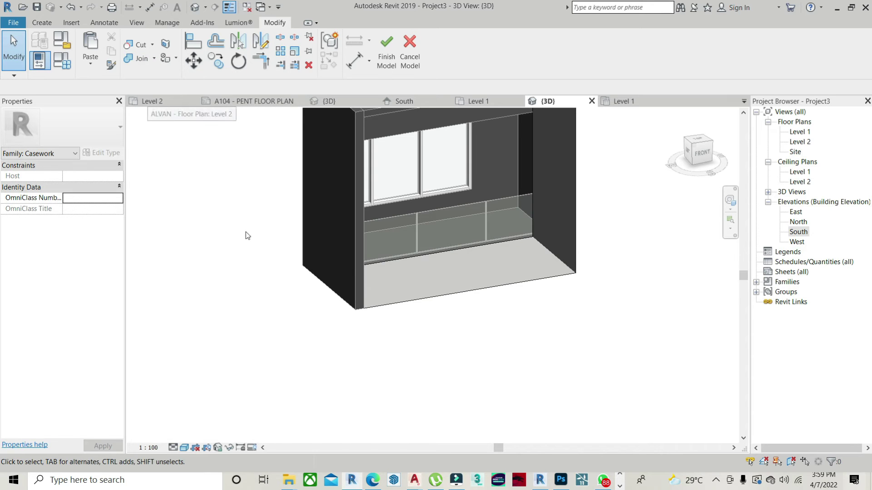
{"action": "scroll", "coordinate": [547, 255], "scroll_direction": "up", "scroll_amount": 4}
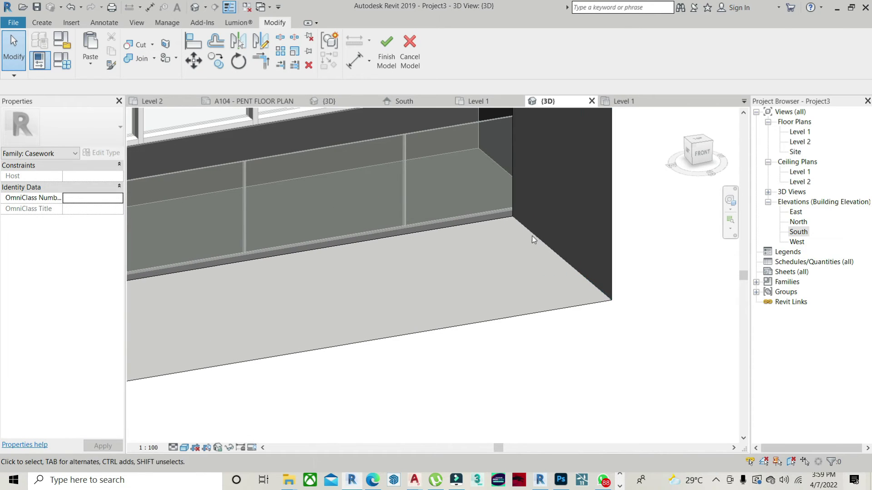
{"action": "scroll", "coordinate": [622, 301], "scroll_direction": "down", "scroll_amount": 5}
{"action": "mouse_move", "coordinate": [622, 302]}
{"action": "middle_mouse_down", "text": "shift"}
{"action": "mouse_move", "coordinate": [615, 272]}
{"action": "mouse_move", "coordinate": [610, 290]}
{"action": "middle_mouse_up", "text": "shift"}
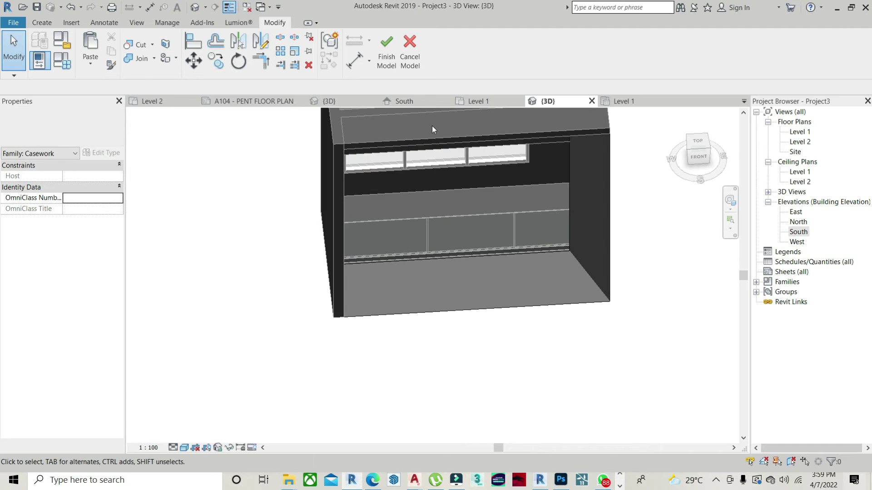
{"action": "left_click", "coordinate": [138, 58]}
{"action": "left_click", "coordinate": [467, 311]}
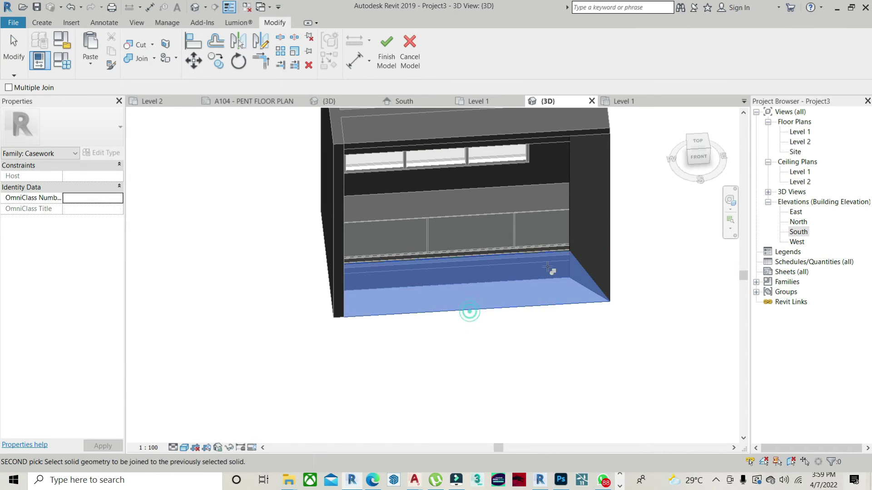
{"action": "left_click", "coordinate": [605, 204]}
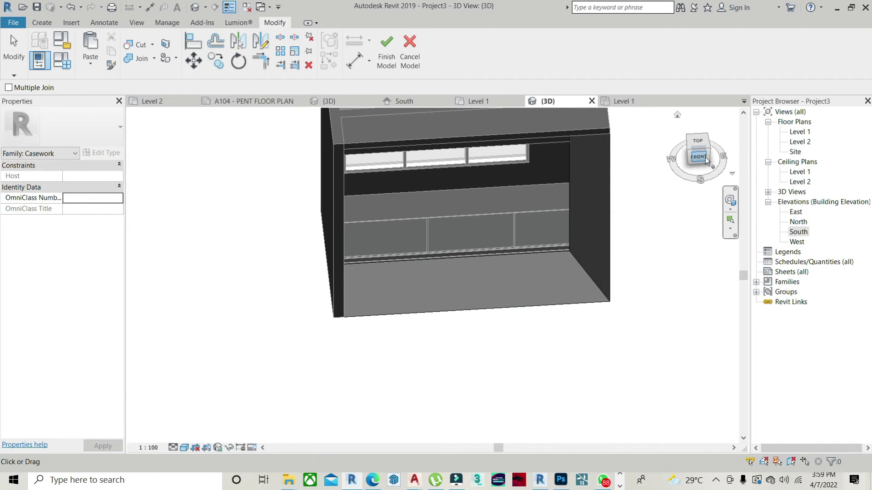
- Check the joined frame corner in the South elevation and review the available void forms
{"action": "middle_click_drag", "start_coordinate": [613, 272], "coordinate": [615, 275], "text": "shift"}
{"action": "middle_click_drag", "start_coordinate": [867, 186], "coordinate": [824, 214], "text": "shift"}
{"action": "double_click", "coordinate": [798, 232]}
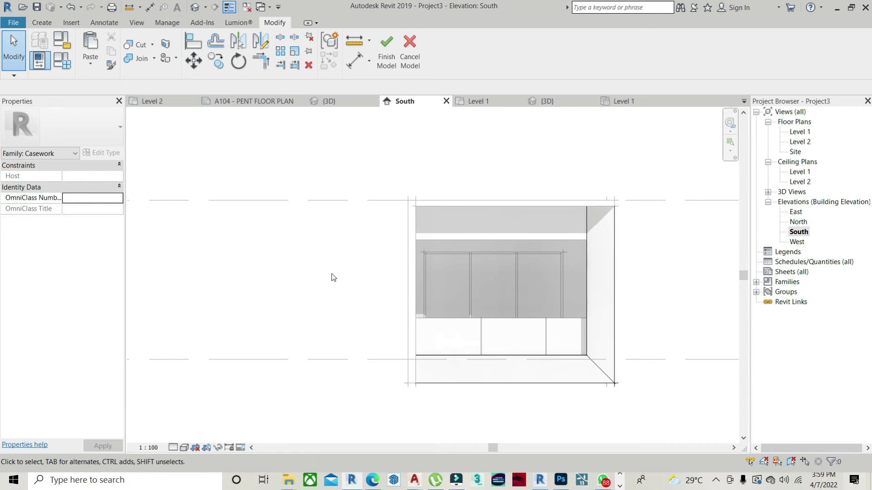
{"action": "left_click", "coordinate": [42, 22]}
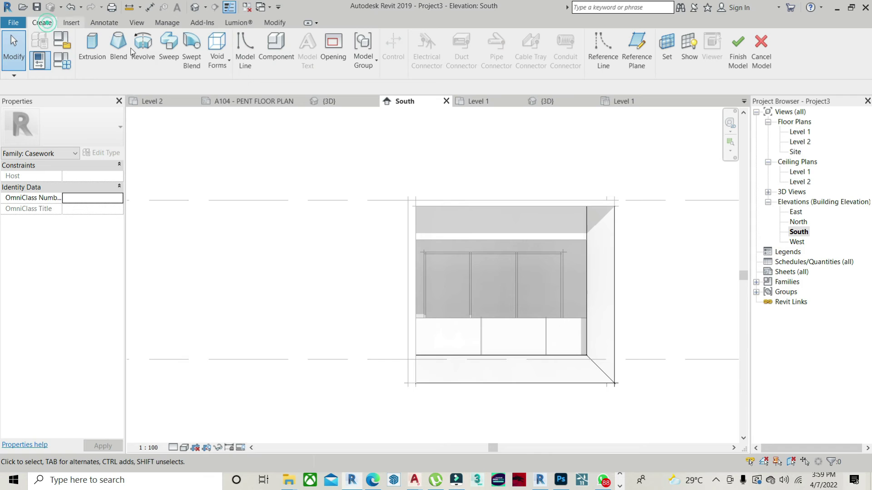
{"action": "left_click", "coordinate": [215, 65]}
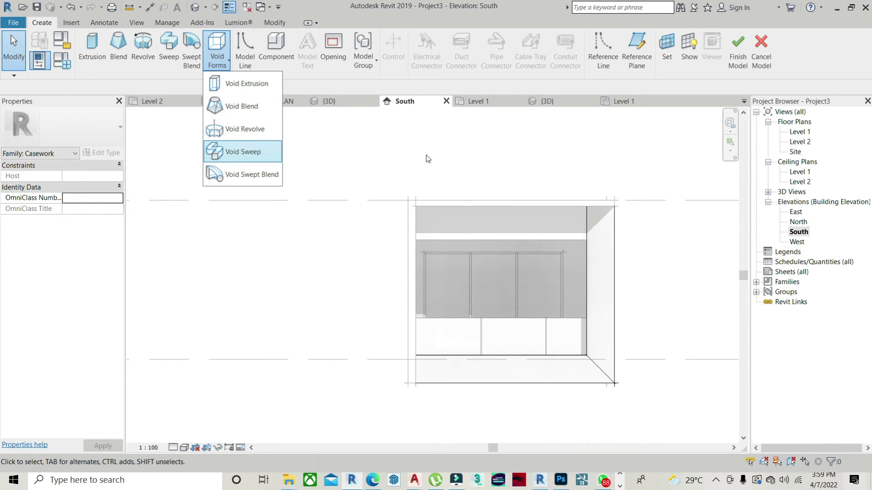
- Start a void sweep on the Level 1 plan and sketch a vertical path 1500 mm long from the base's front edge
{"action": "double_click", "coordinate": [799, 132]}
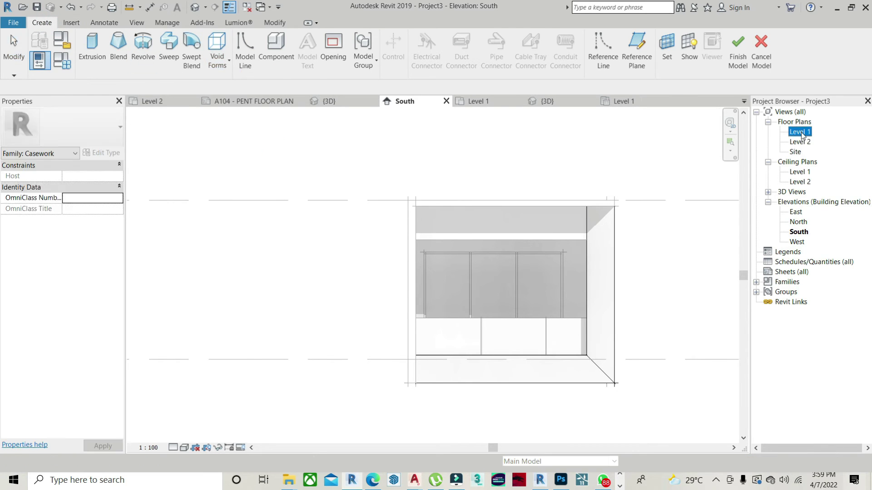
{"action": "left_click", "coordinate": [221, 66]}
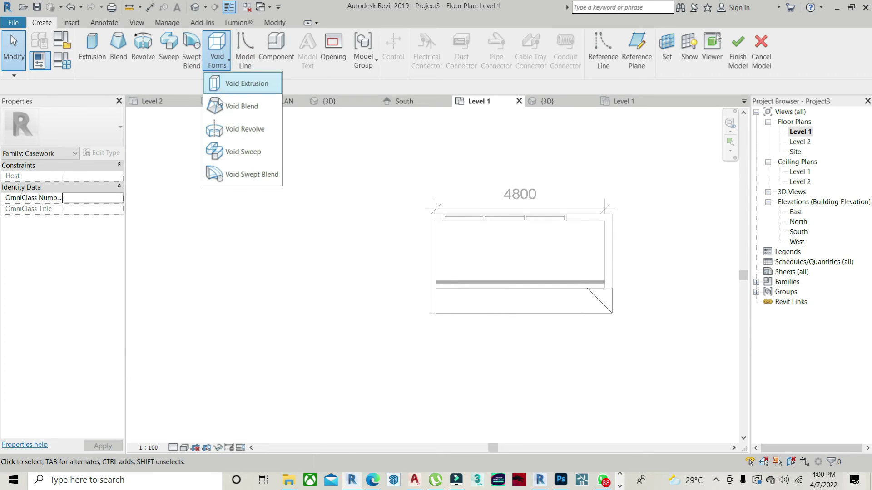
{"action": "left_click", "coordinate": [244, 154]}
{"action": "left_click", "coordinate": [504, 40]}
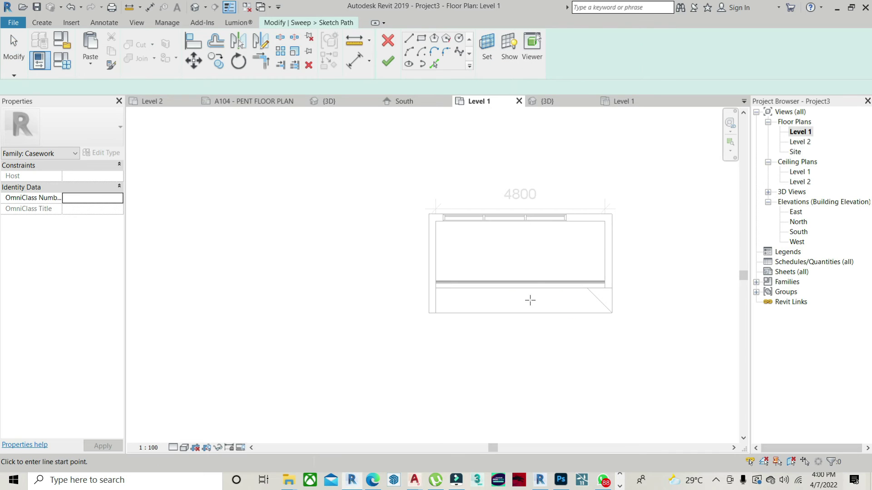
{"action": "left_click", "coordinate": [524, 313]}
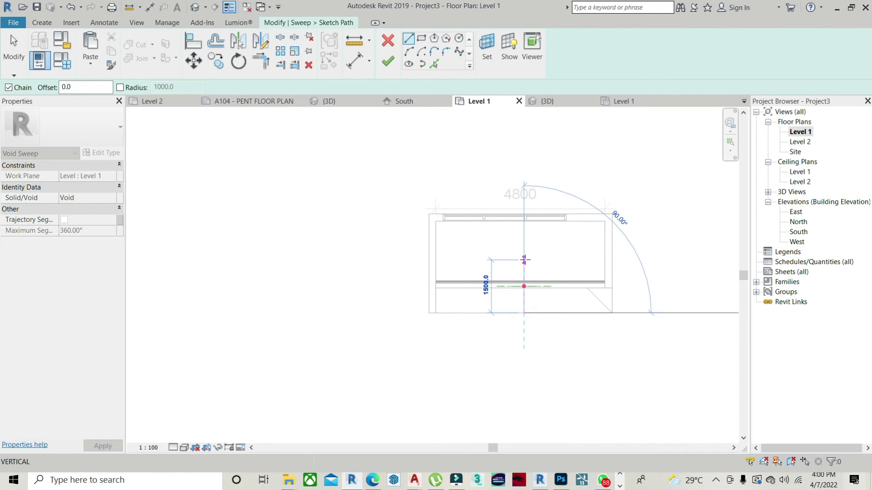
{"action": "left_click", "coordinate": [525, 260]}
{"action": "right_click", "coordinate": [548, 260]}
{"action": "left_click", "coordinate": [546, 265]}
{"action": "right_click", "coordinate": [546, 265]}
{"action": "left_click", "coordinate": [565, 270]}
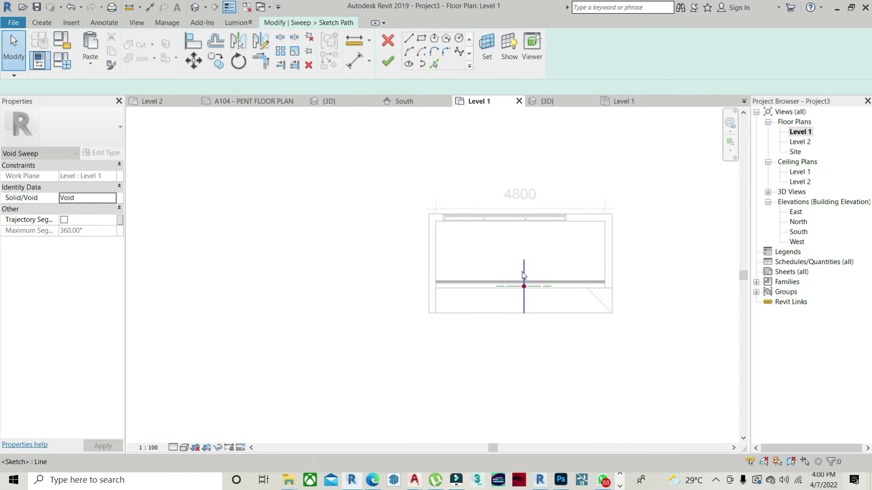
- Stretch the sweep path's lower end beyond the base's front edge to a total length of 2100 mm and finish the path
{"action": "left_click", "coordinate": [524, 290]}
{"action": "left_click_drag", "start_coordinate": [526, 313], "coordinate": [523, 334]}
{"action": "scroll", "coordinate": [523, 334], "scroll_direction": "up", "scroll_amount": 3}
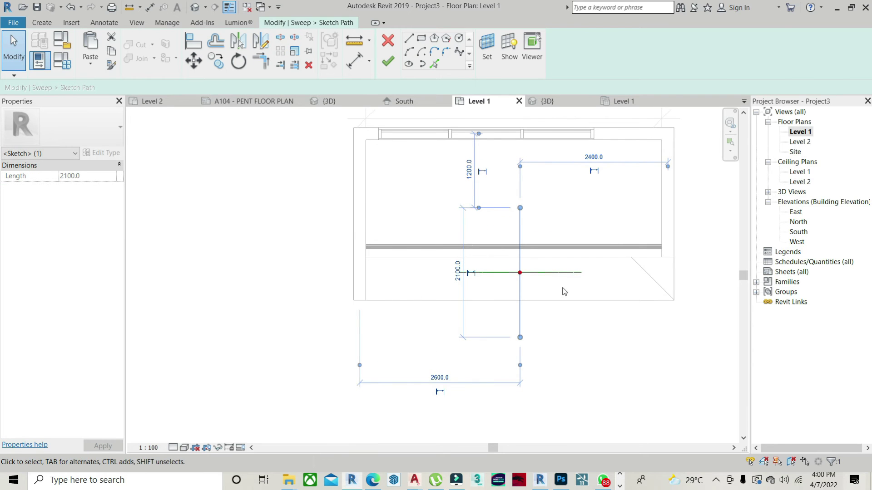
{"action": "left_click", "coordinate": [388, 59]}
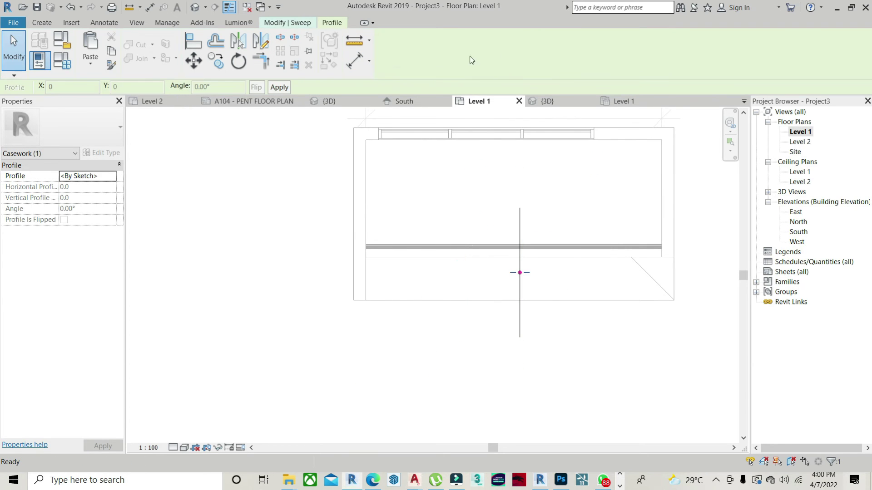
- Edit the void sweep's profile by sketch in the South elevation
{"action": "left_click", "coordinate": [293, 23]}
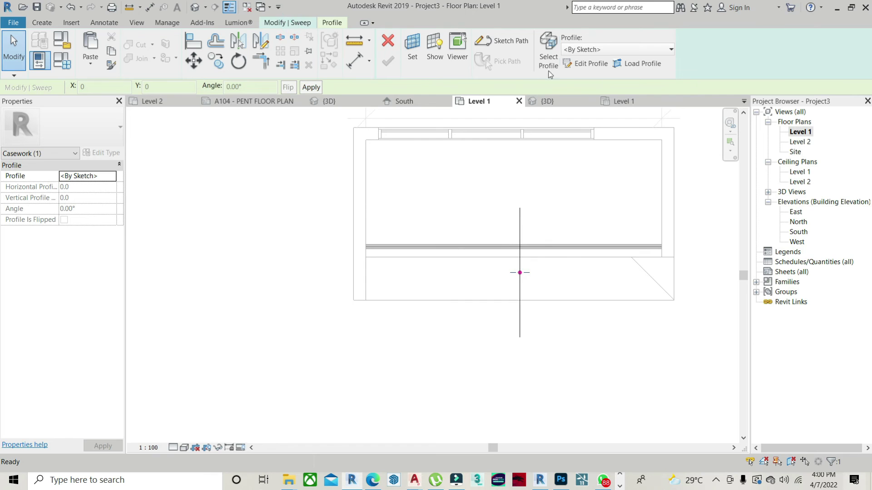
{"action": "left_click", "coordinate": [589, 65]}
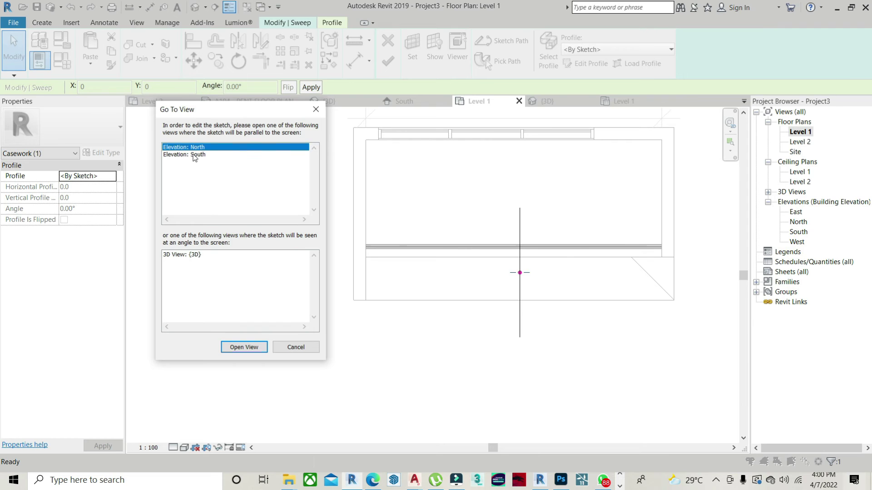
{"action": "left_click", "coordinate": [184, 156]}
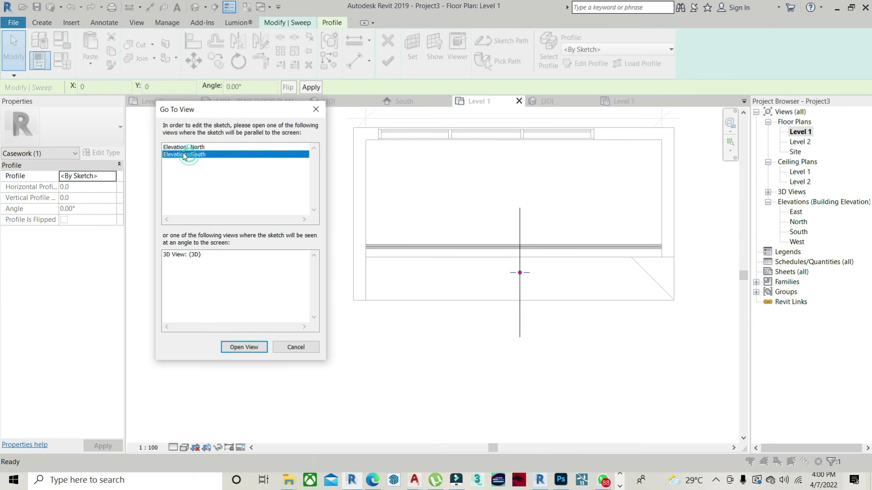
{"action": "left_click", "coordinate": [244, 347]}
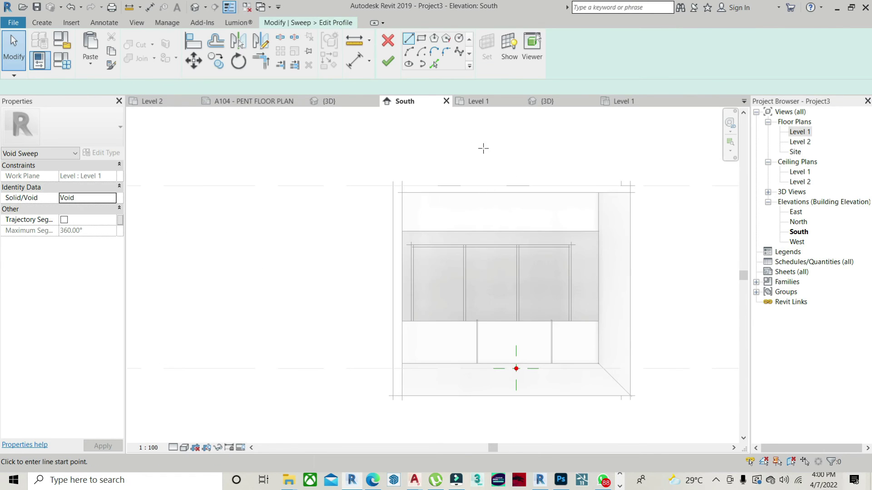
- Sketch a closed triangle from the base's lower-left corner to its inner right corner, back along the inner edge and down 700 mm
{"action": "left_click", "coordinate": [401, 396]}
{"action": "left_click", "coordinate": [599, 364]}
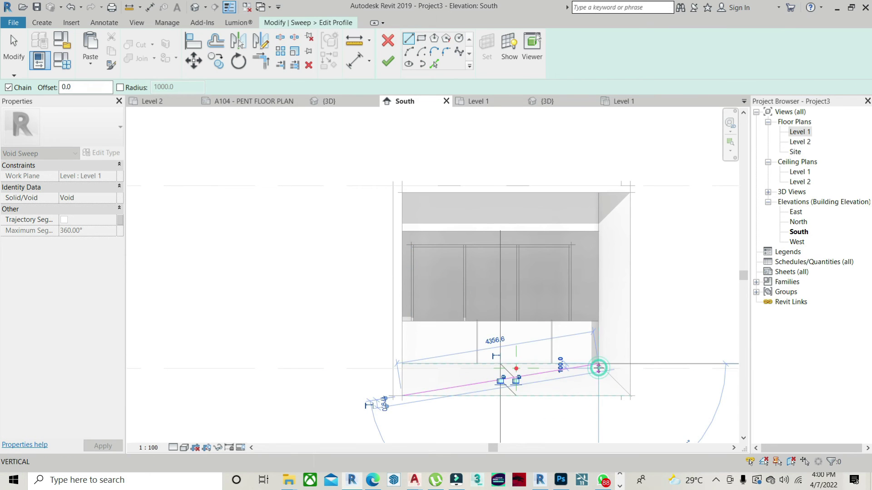
{"action": "left_click", "coordinate": [402, 364]}
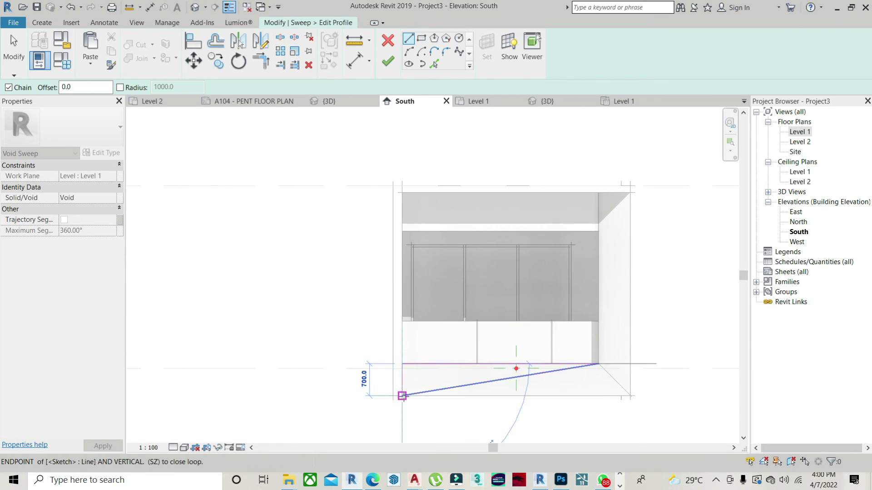
{"action": "left_click", "coordinate": [402, 396]}
{"action": "right_click", "coordinate": [455, 179]}
{"action": "left_click", "coordinate": [500, 186]}
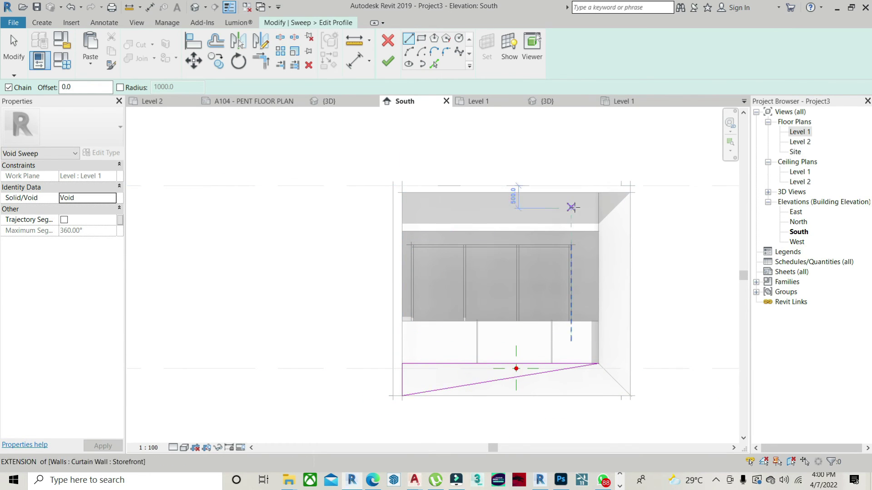
- Sketch a slanted profile line from the frame's upper-right outer corner to the inner lower-right corner
{"action": "left_click", "coordinate": [630, 192]}
{"action": "left_click", "coordinate": [598, 364]}
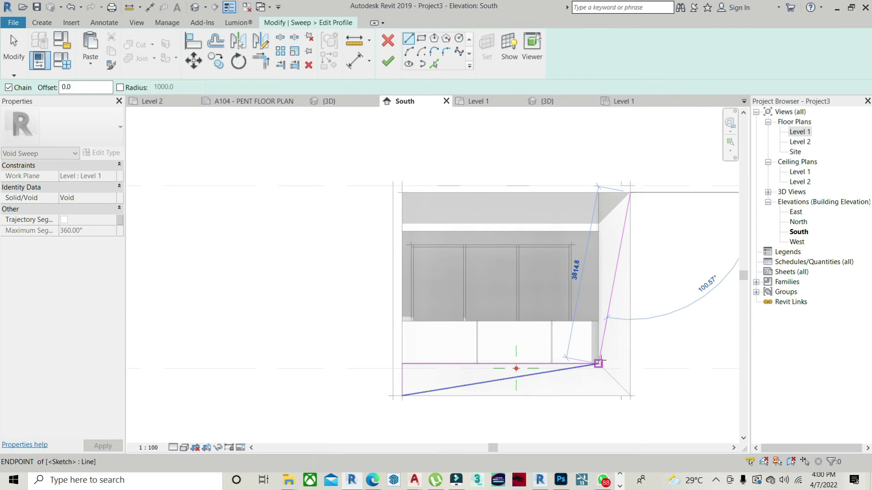
{"action": "right_click", "coordinate": [655, 179]}
{"action": "left_click", "coordinate": [667, 184]}
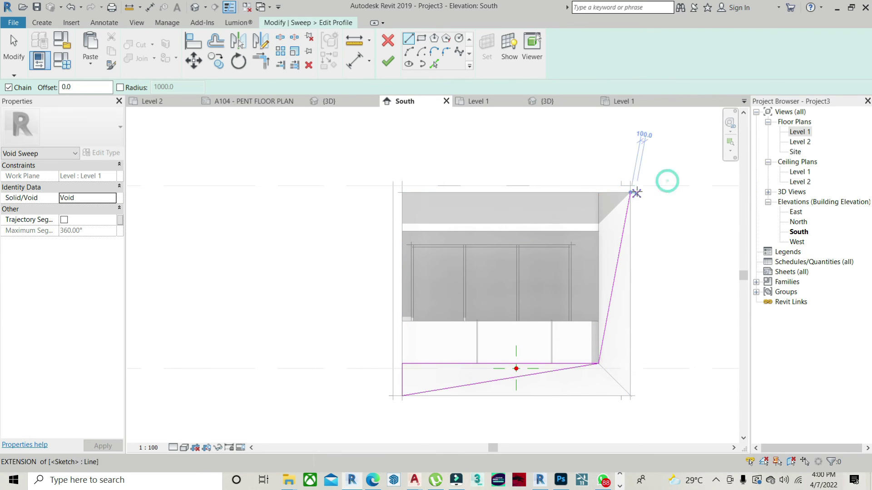
- Close the profile along the frame's top edge and down to the base triangle, trim the lines to a corner and finish the void sweep
{"action": "left_click", "coordinate": [629, 193]}
{"action": "left_click", "coordinate": [585, 192]}
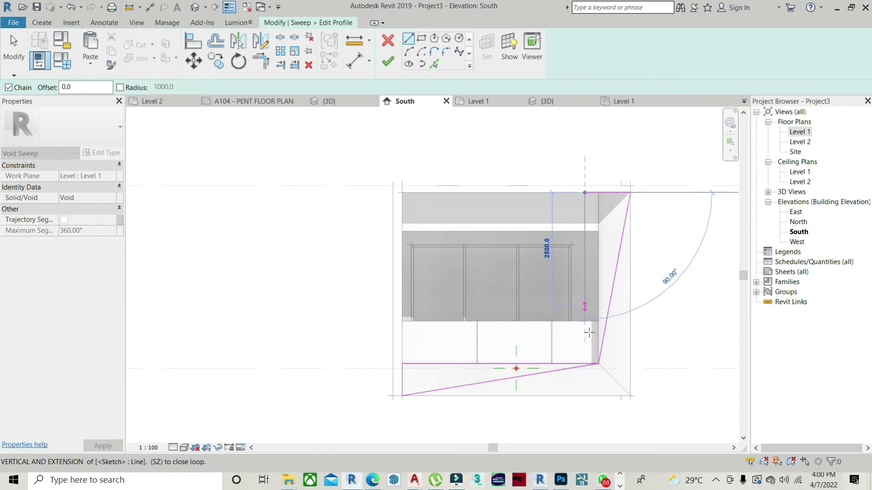
{"action": "scroll", "coordinate": [587, 354], "scroll_direction": "up", "scroll_amount": 2}
{"action": "left_click", "coordinate": [584, 368]}
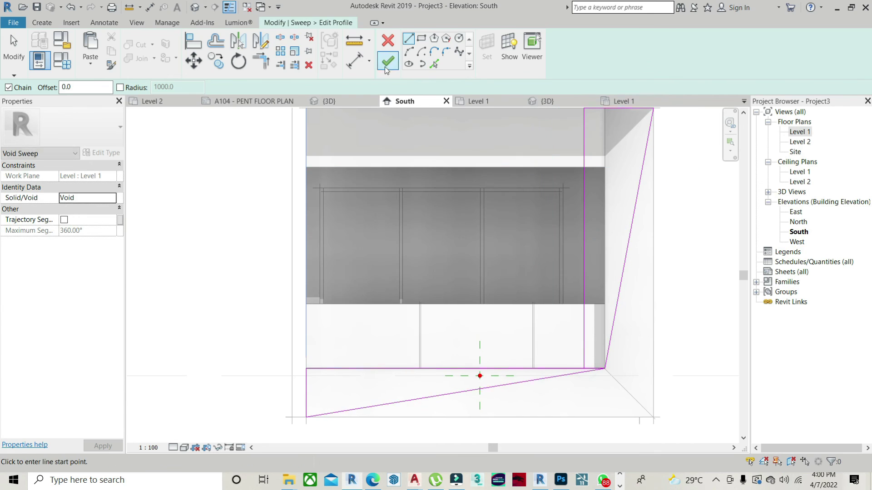
{"action": "left_click", "coordinate": [264, 60]}
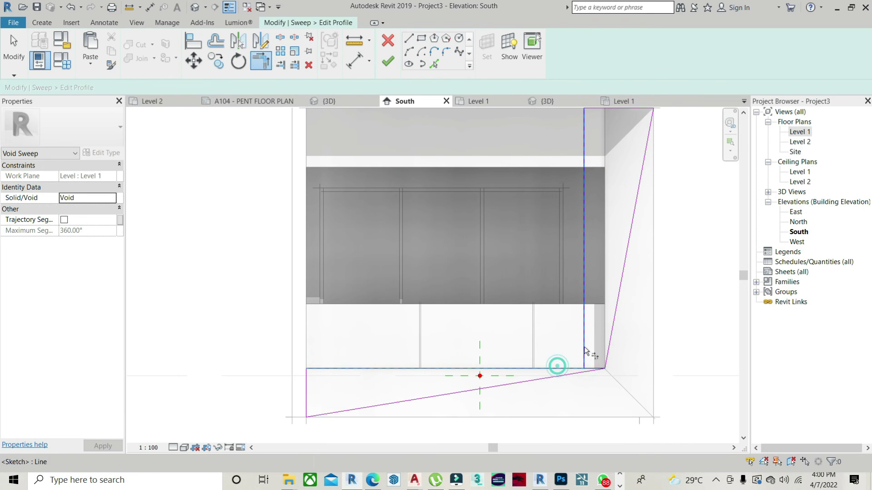
{"action": "scroll", "coordinate": [565, 336], "scroll_direction": "down", "scroll_amount": 3}
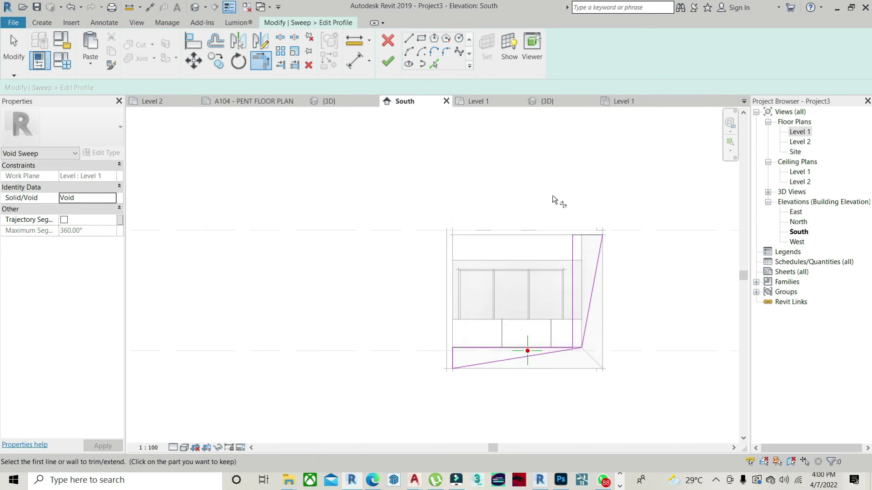
{"action": "left_click", "coordinate": [388, 63]}
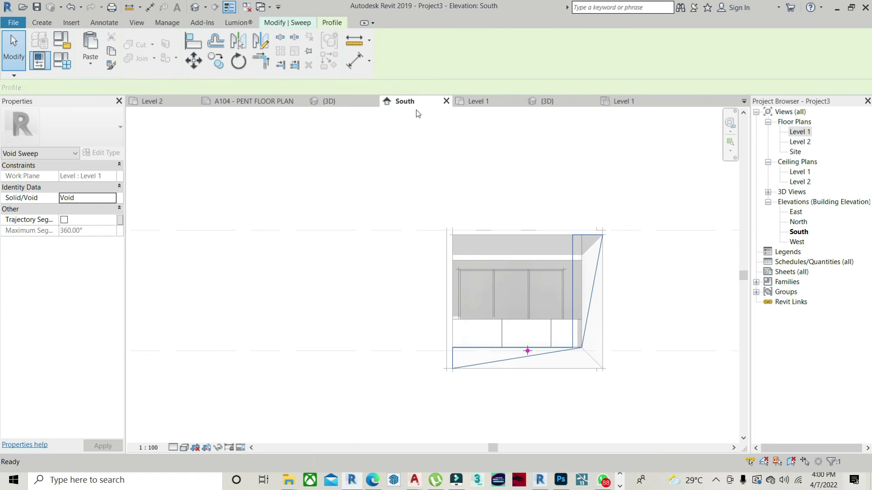
{"action": "left_click", "coordinate": [387, 60]}
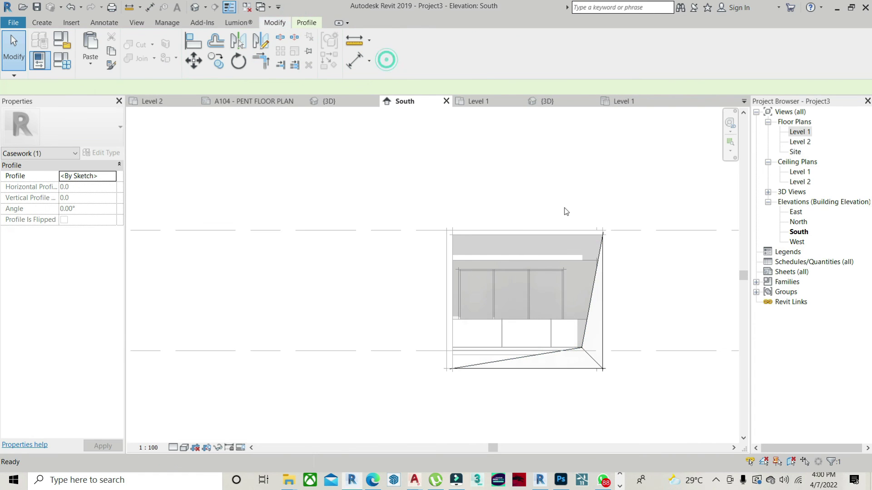
- Compare the cut balcony frame in the South elevation with the reference house photo
{"action": "scroll", "coordinate": [613, 294], "scroll_direction": "down", "scroll_amount": 1}
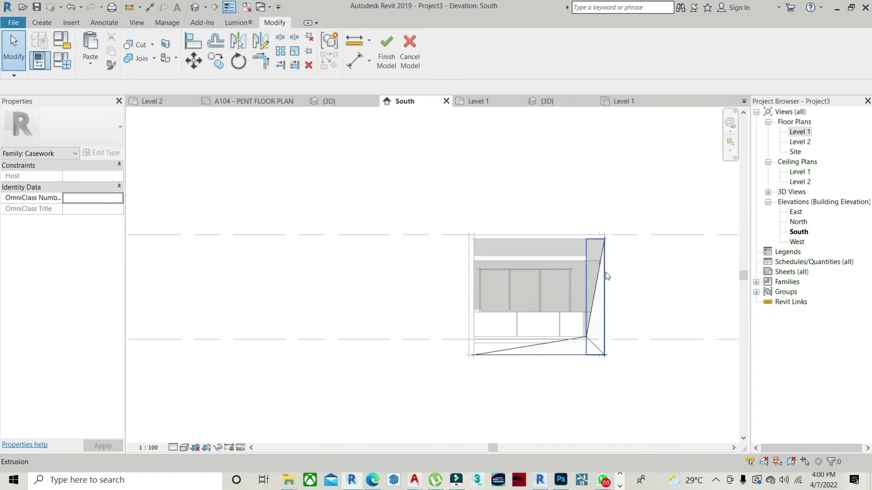
{"action": "left_click", "coordinate": [618, 484]}
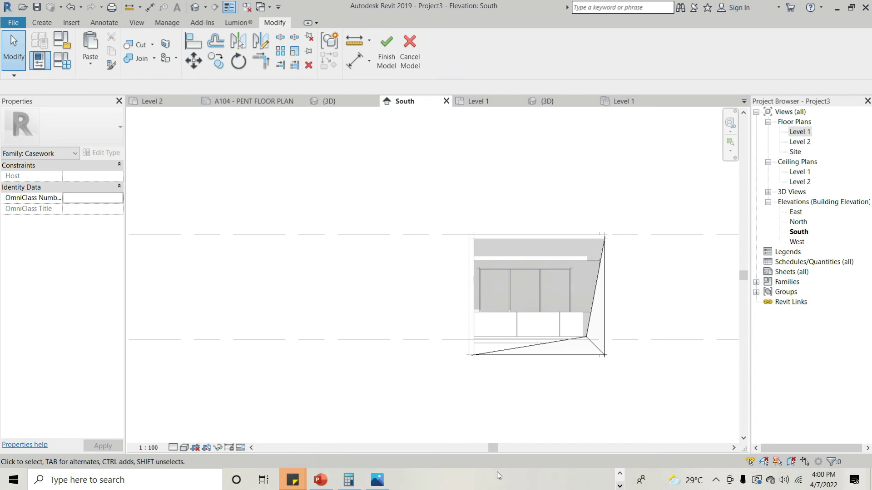
{"action": "left_click", "coordinate": [379, 482]}
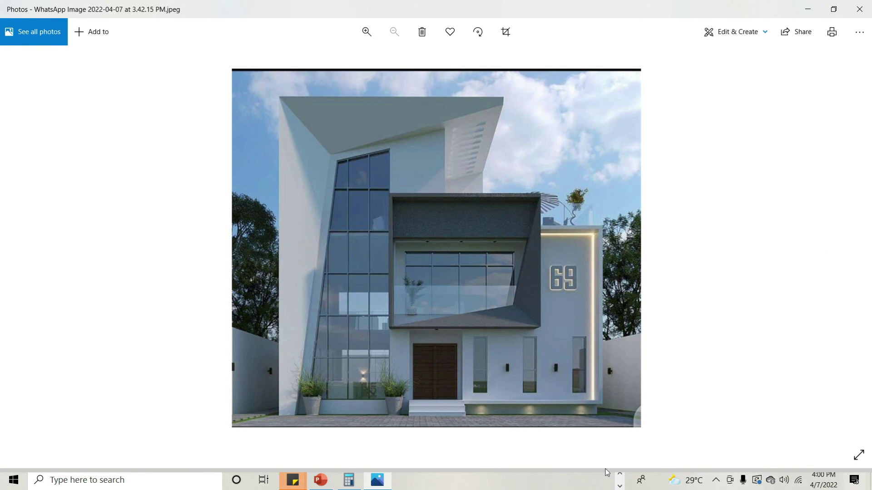
{"action": "left_click", "coordinate": [619, 474]}
{"action": "left_click", "coordinate": [352, 479]}
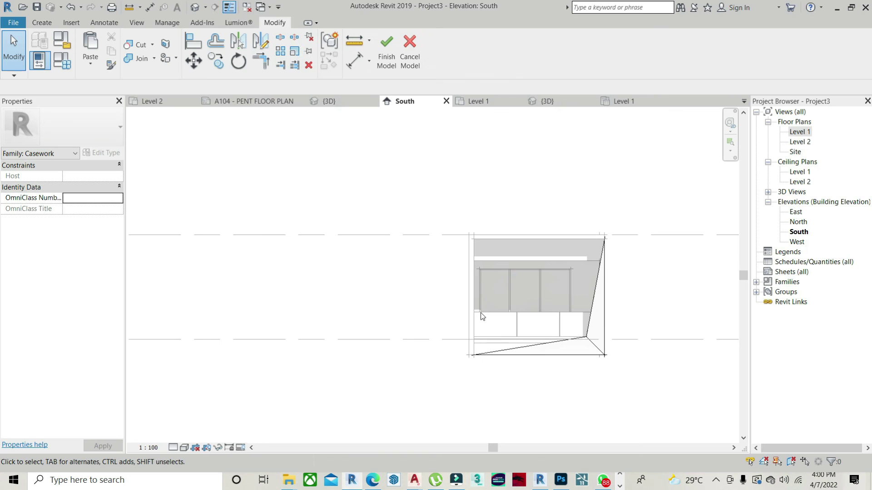
- Examine the slanted frame cuts in the 3D view from several angles, using the Hidden Line and Shaded visual styles
{"action": "left_click", "coordinate": [208, 6]}
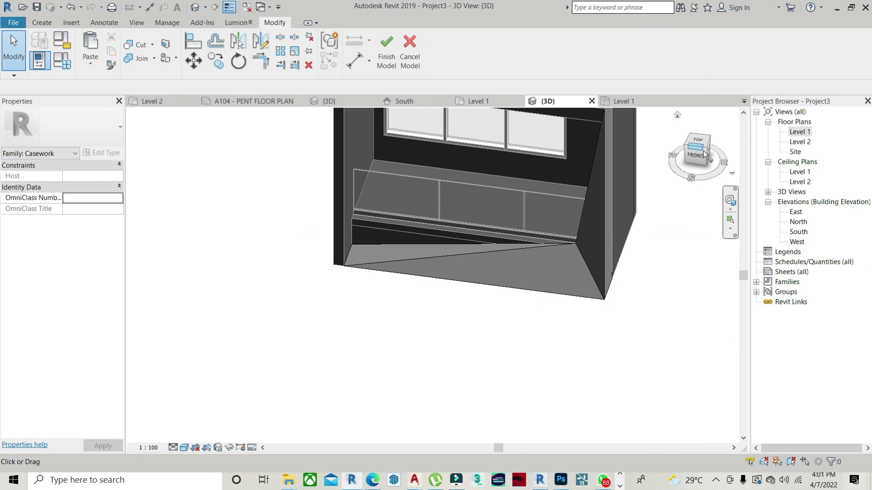
{"action": "middle_click_drag", "start_coordinate": [468, 306], "coordinate": [496, 317], "text": "shift"}
{"action": "scroll", "coordinate": [495, 318], "scroll_direction": "down", "scroll_amount": 3}
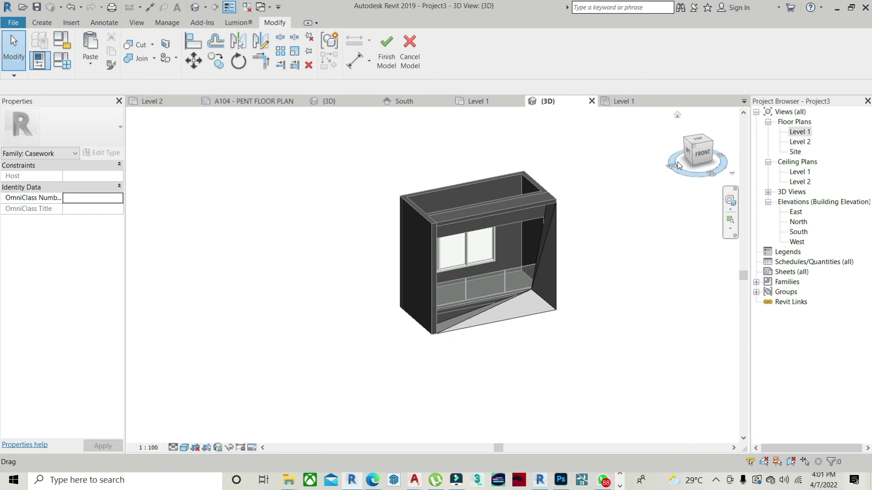
{"action": "left_click_drag", "start_coordinate": [700, 160], "coordinate": [709, 167]}
{"action": "scroll", "coordinate": [513, 317], "scroll_direction": "up", "scroll_amount": 3}
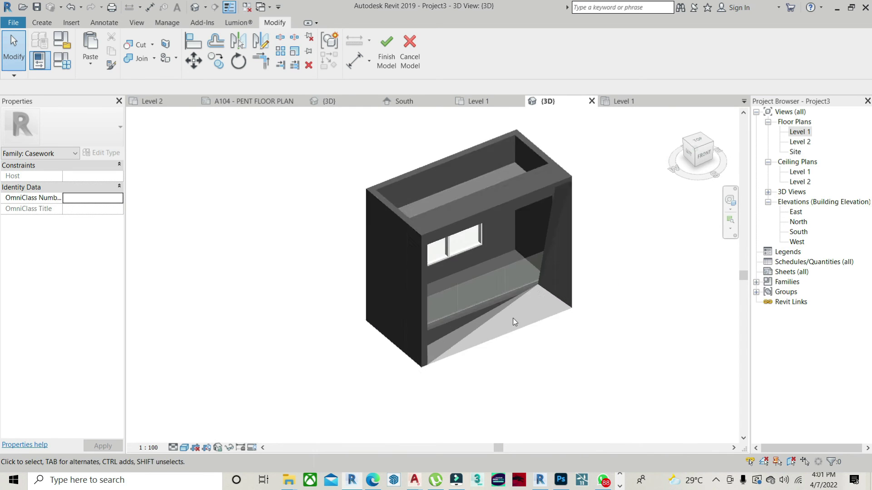
{"action": "scroll", "coordinate": [499, 304], "scroll_direction": "down", "scroll_amount": 4}
{"action": "key", "text": "h"}
{"action": "key", "text": "l"}
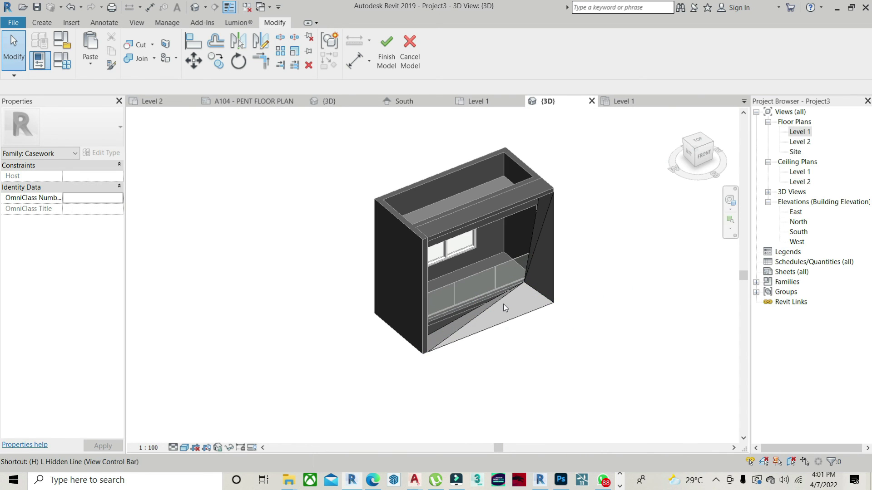
{"action": "scroll", "coordinate": [607, 277], "scroll_direction": "down", "scroll_amount": 1}
{"action": "middle_click_drag", "start_coordinate": [607, 276], "coordinate": [450, 279], "text": "shift"}
{"action": "left_click_drag", "start_coordinate": [670, 164], "coordinate": [723, 155]}
{"action": "key", "text": "s"}
{"action": "key", "text": "d"}
{"action": "scroll", "coordinate": [566, 270], "scroll_direction": "up", "scroll_amount": 4}
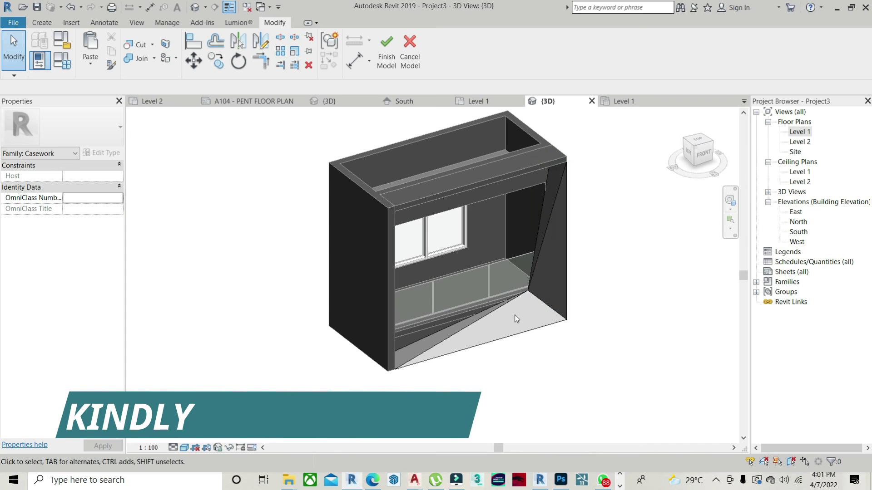
{"action": "left_click", "coordinate": [510, 336]}
{"action": "left_click", "coordinate": [614, 333]}
{"action": "scroll", "coordinate": [529, 273], "scroll_direction": "up", "scroll_amount": 2}
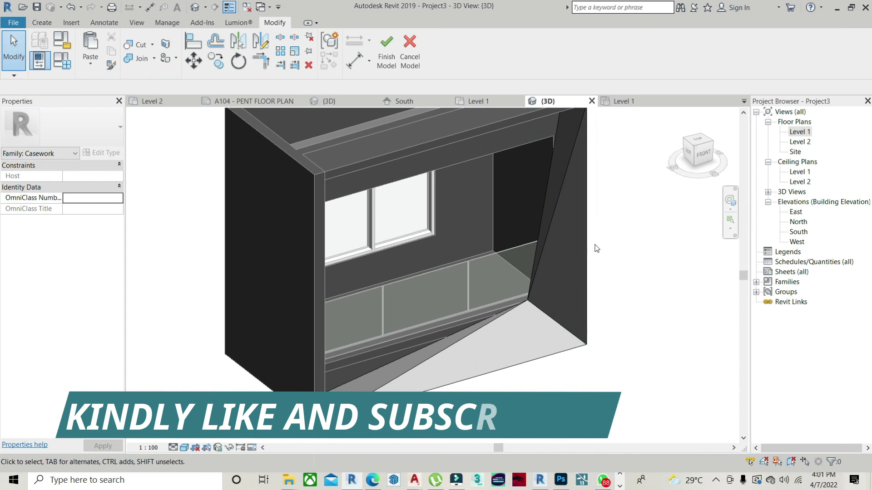
{"action": "scroll", "coordinate": [575, 325], "scroll_direction": "down", "scroll_amount": 4}
{"action": "scroll", "coordinate": [577, 219], "scroll_direction": "up", "scroll_amount": 4}
{"action": "scroll", "coordinate": [560, 170], "scroll_direction": "down", "scroll_amount": 3}
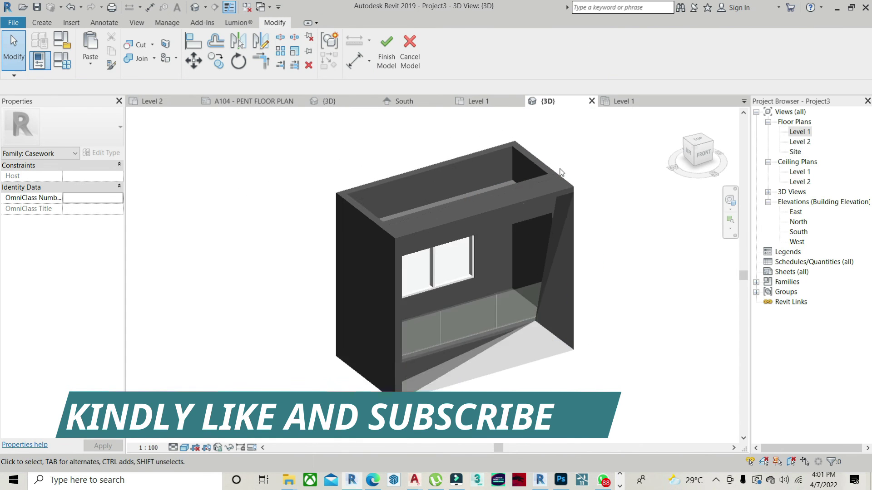